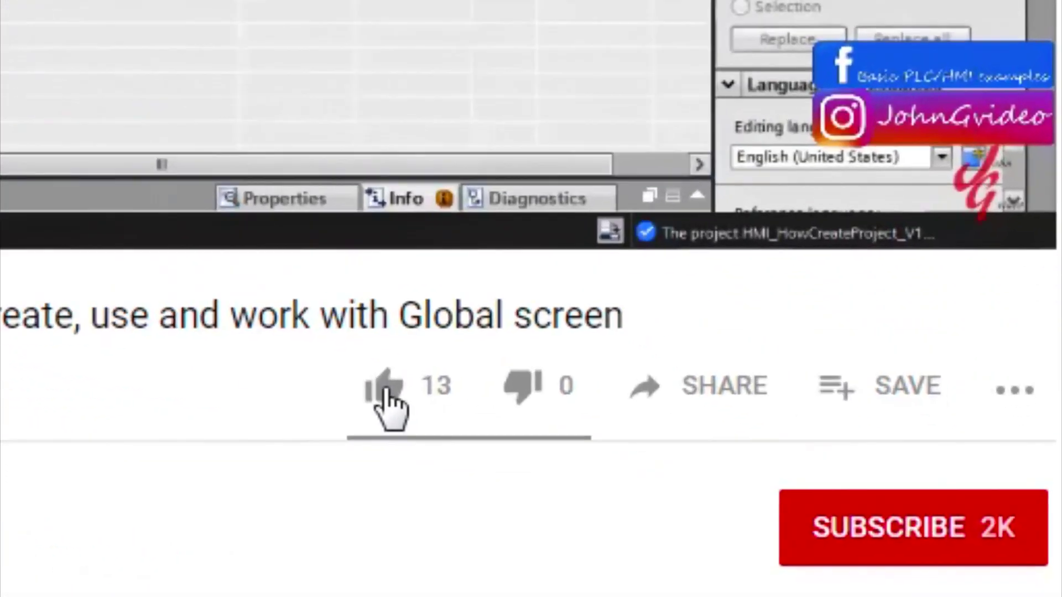
Step: Open Main [OB1] from PLC_1's Program blocks and expand its Network 1
left_click(385, 393)
left_click(885, 515)
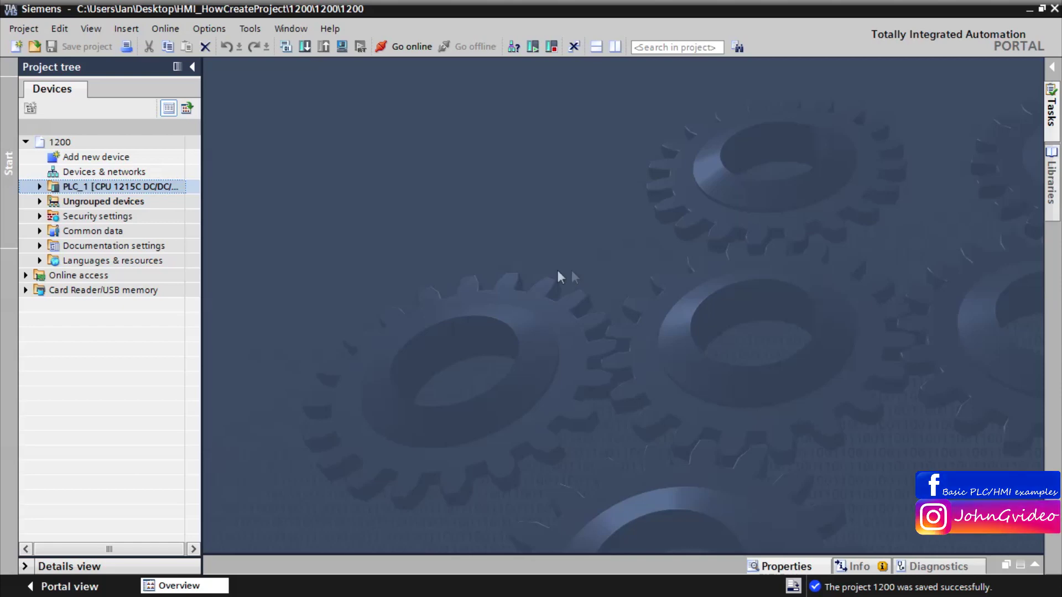
left_click(40, 188)
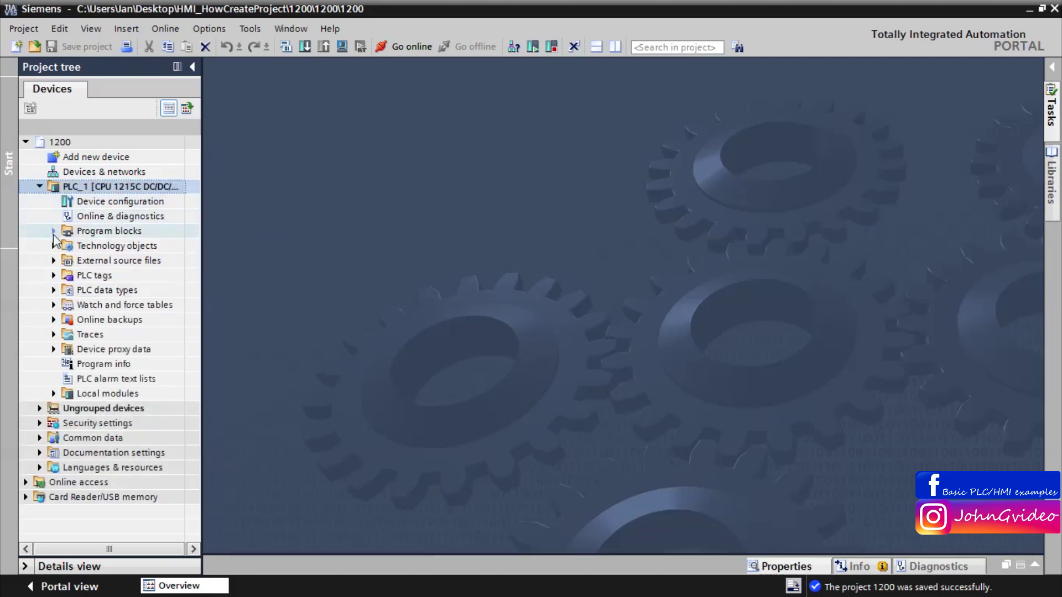
left_click(53, 231)
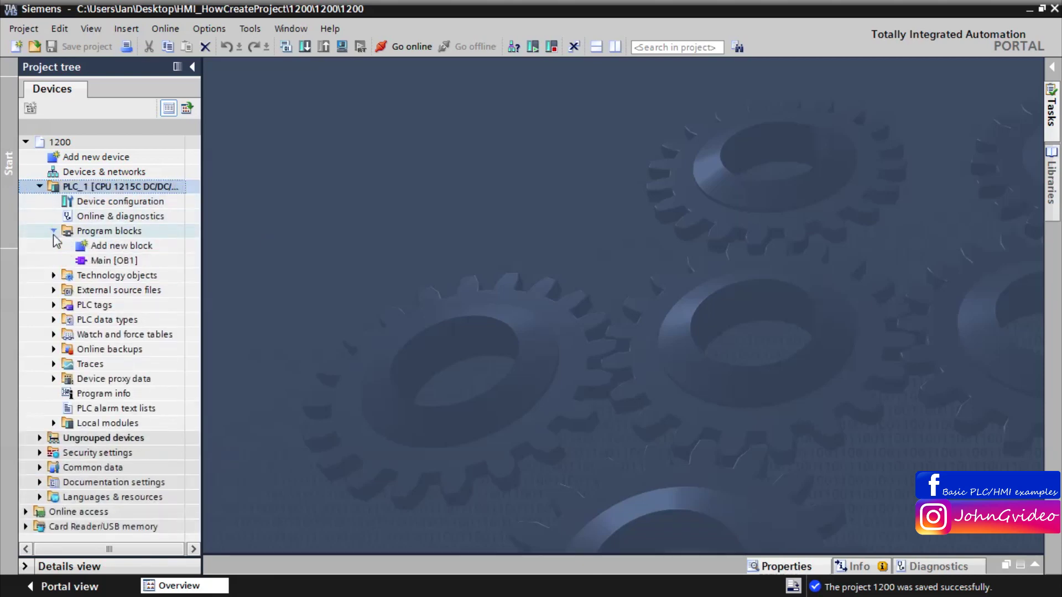
double_click(101, 261)
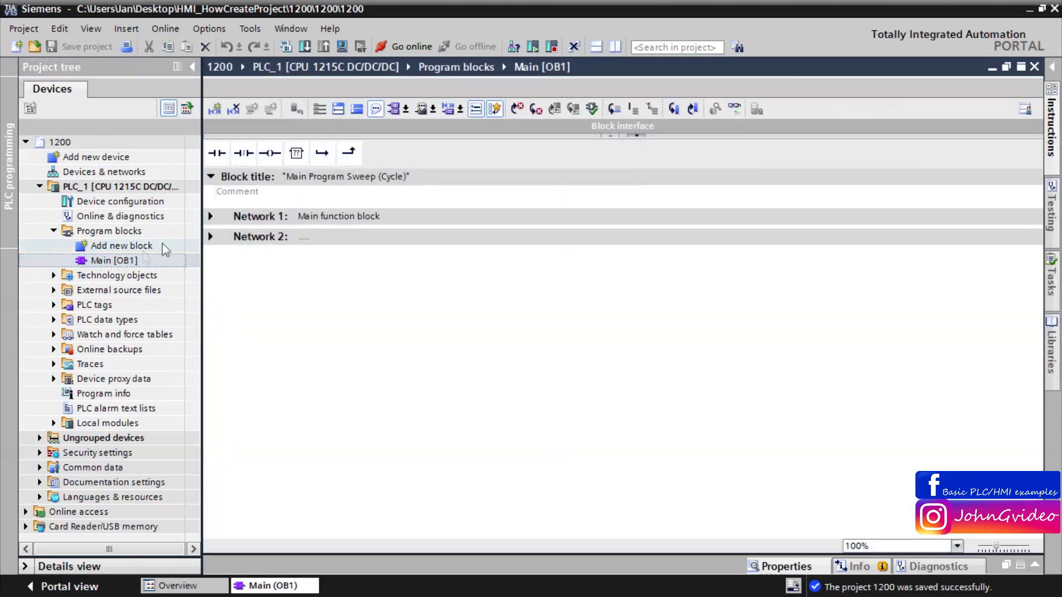
left_click(211, 216)
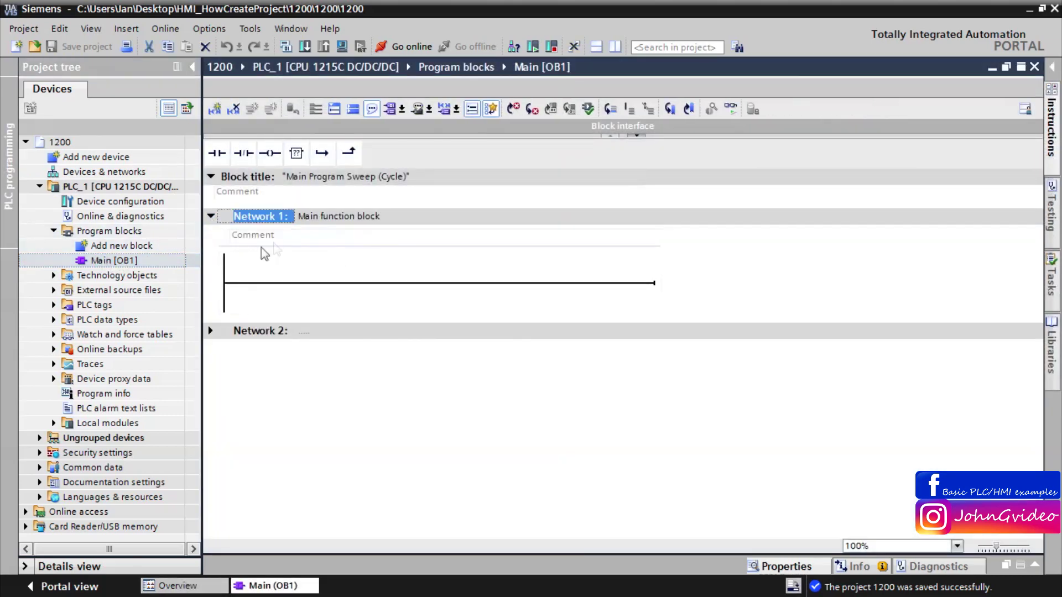
double_click(141, 245)
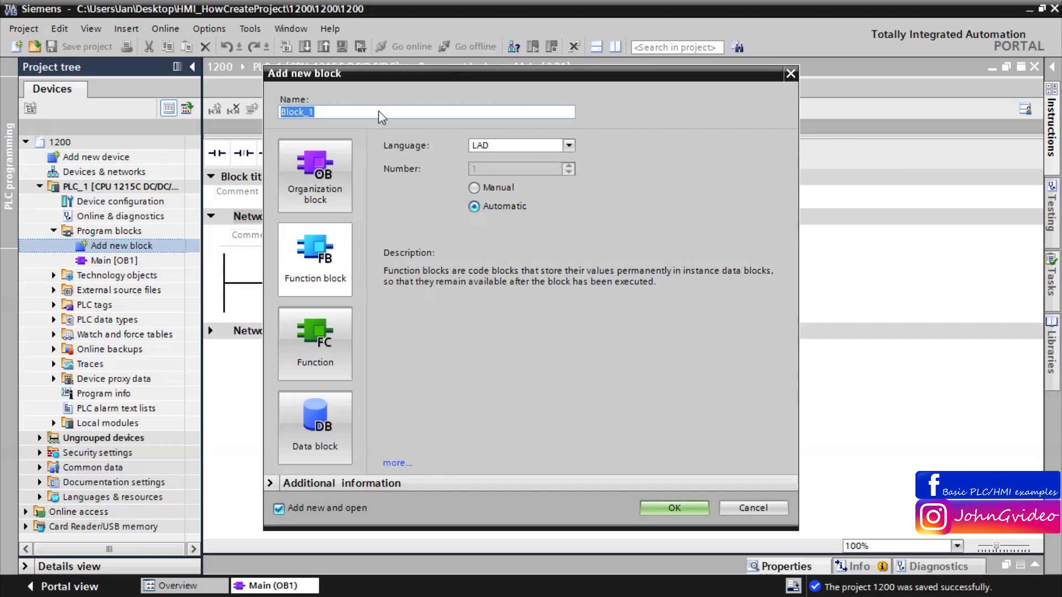
Step: Create the LAD function block FB1_Main [FB1]
type("FB1_Main")
left_click(673, 510)
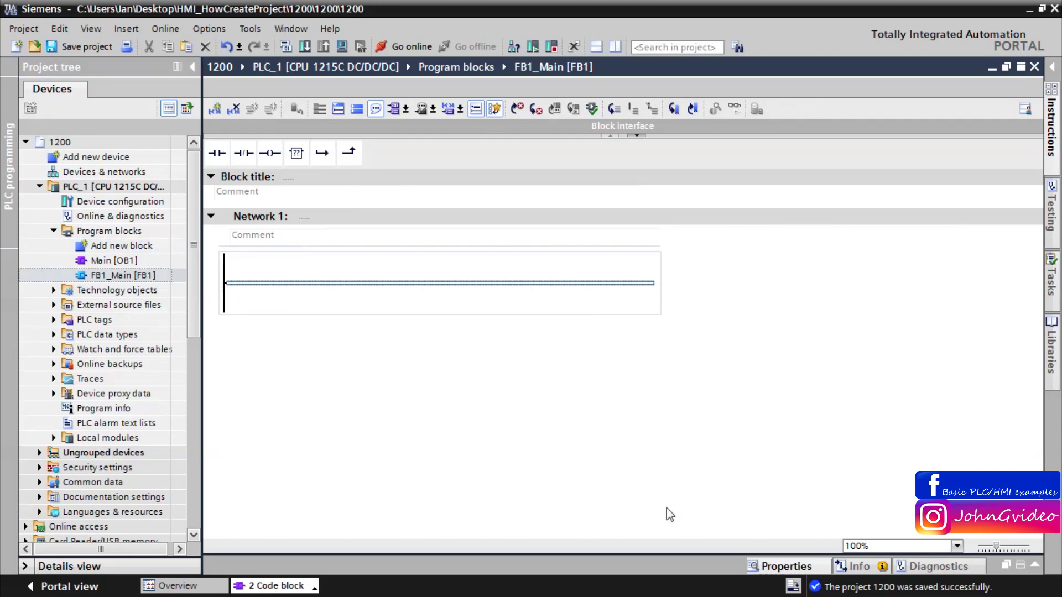
left_click(54, 320)
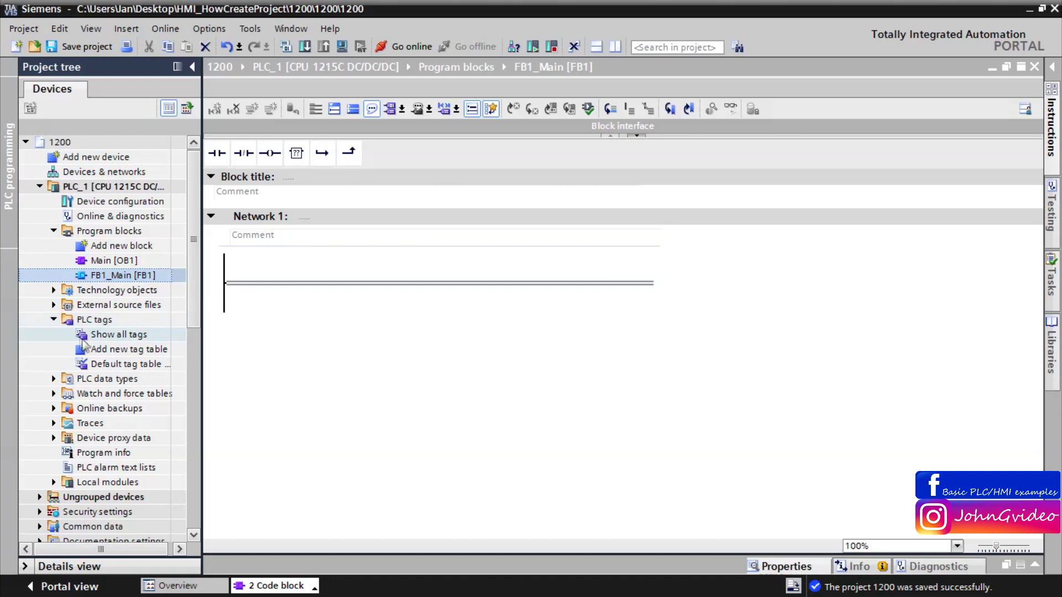
Step: Add Bool tags Input1, Input2 and Output1 to the default tag table
double_click(118, 365)
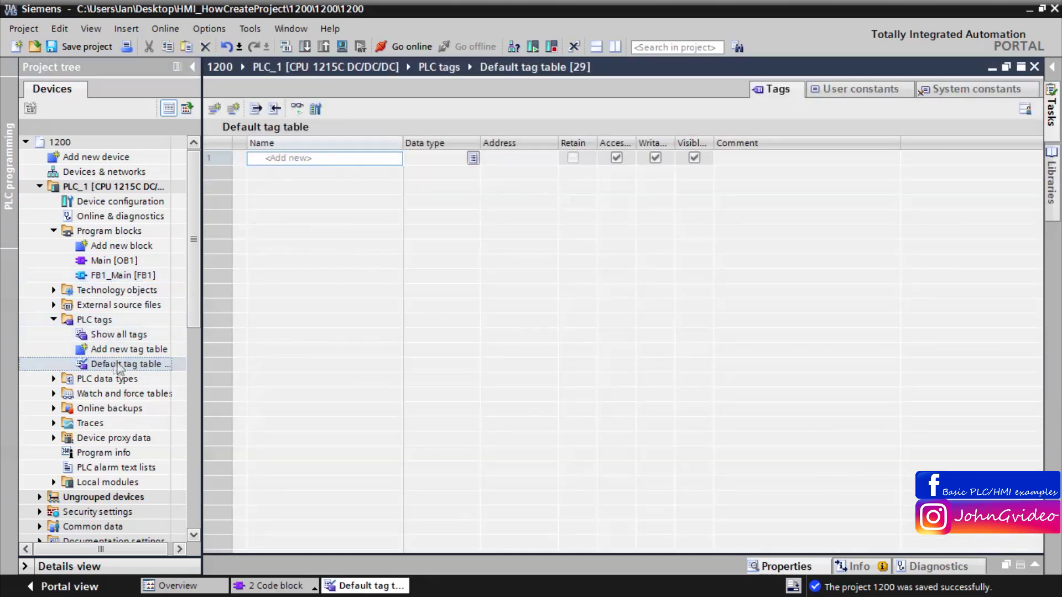
left_click(312, 159)
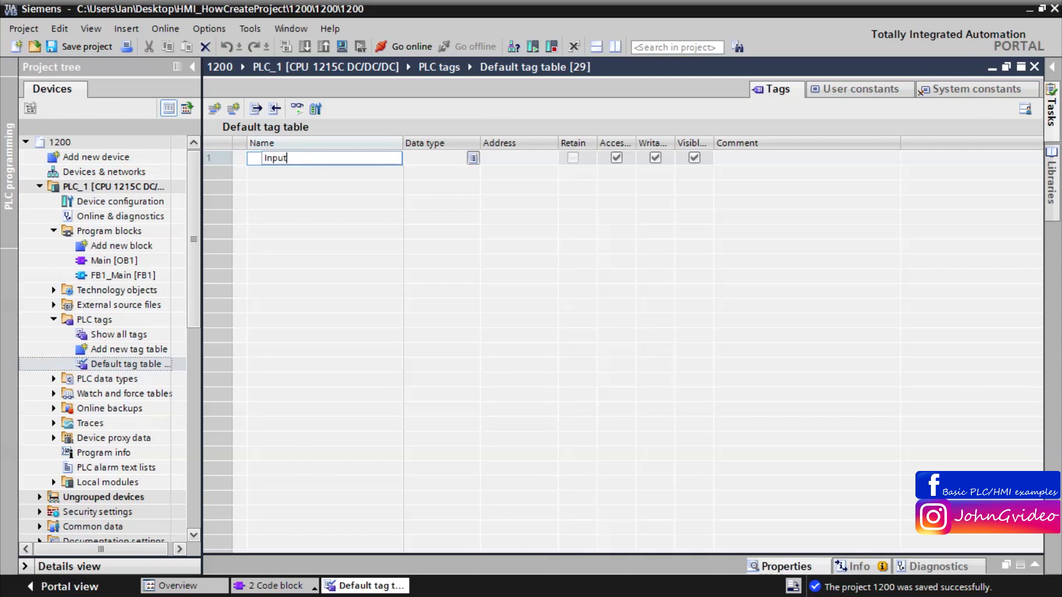
type("Input1")
key("Return")
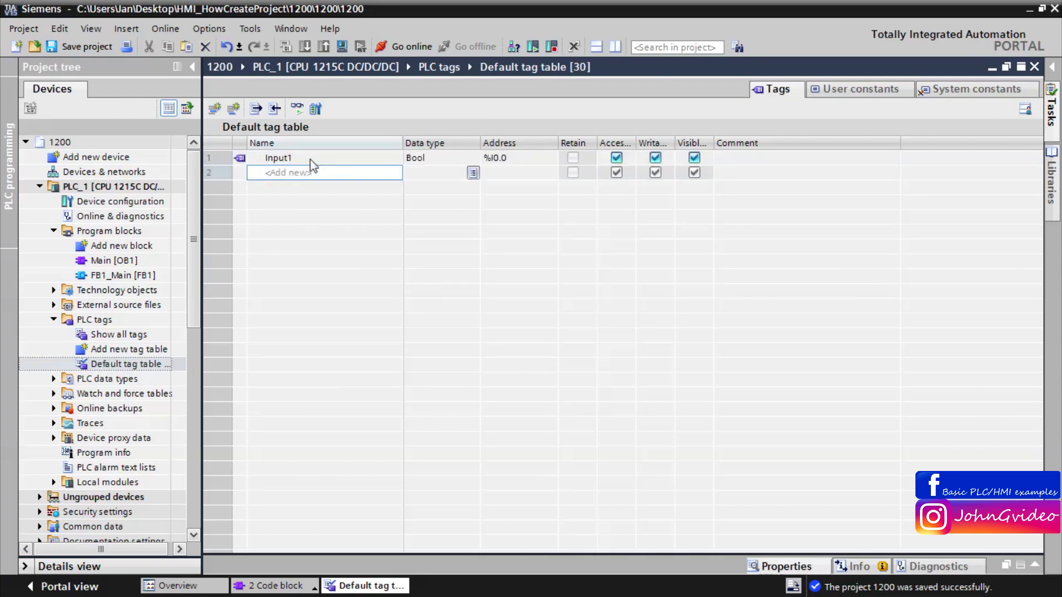
type("Input2")
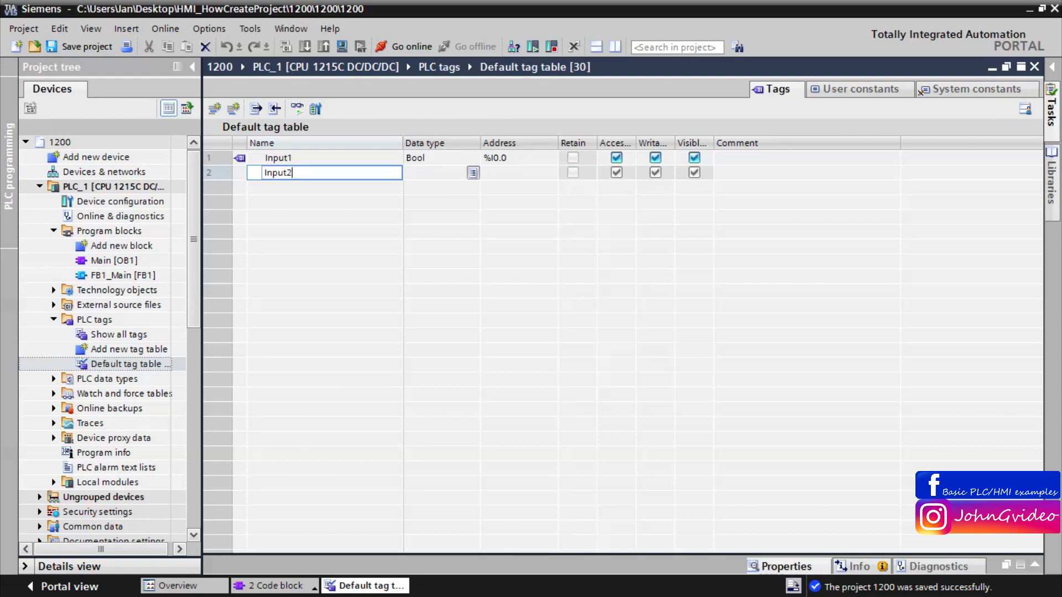
key("Return")
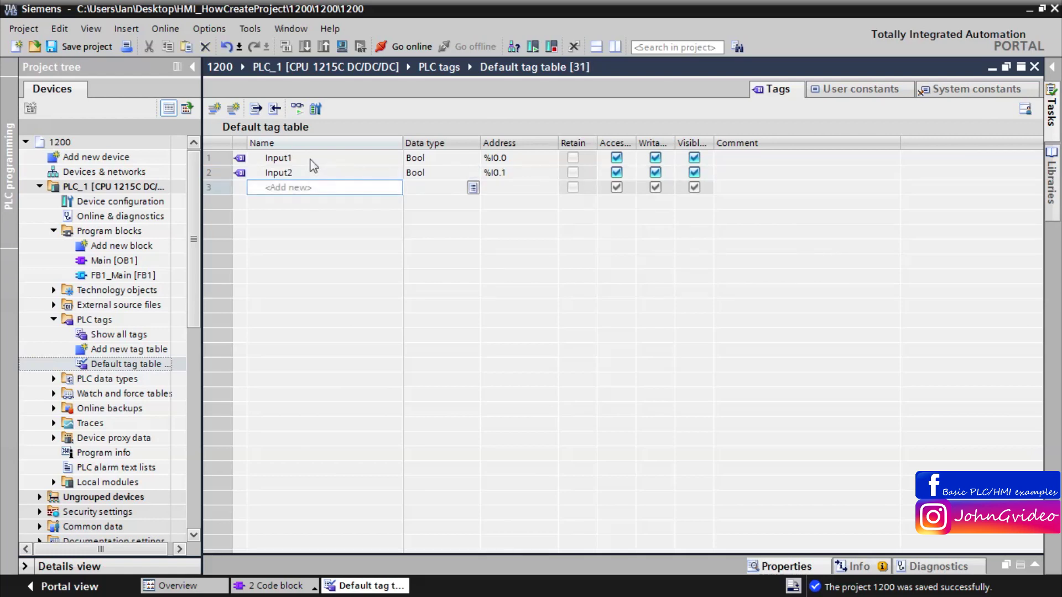
type("Output")
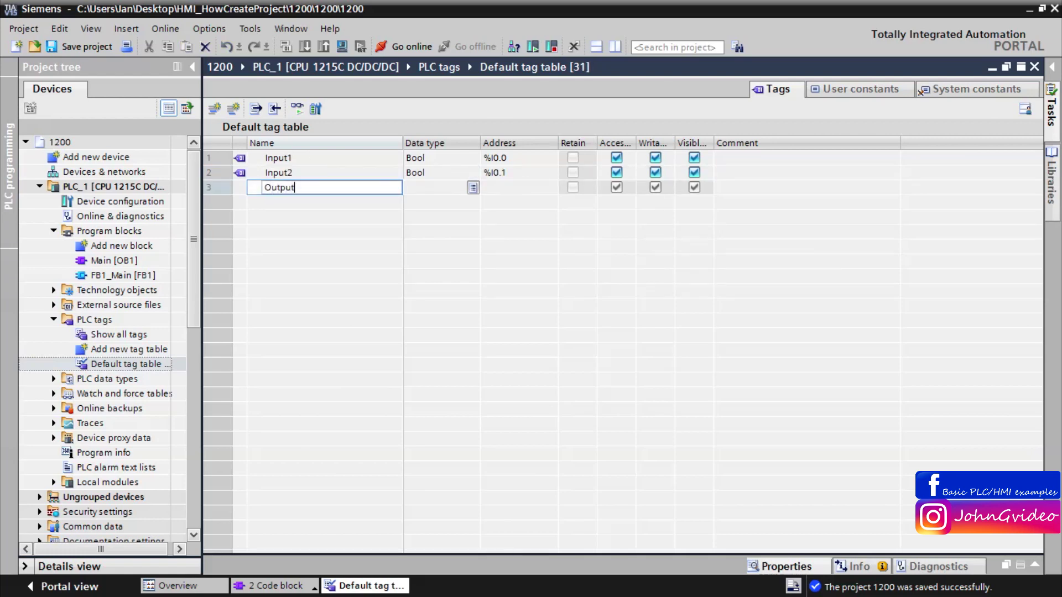
type("1")
key("Return")
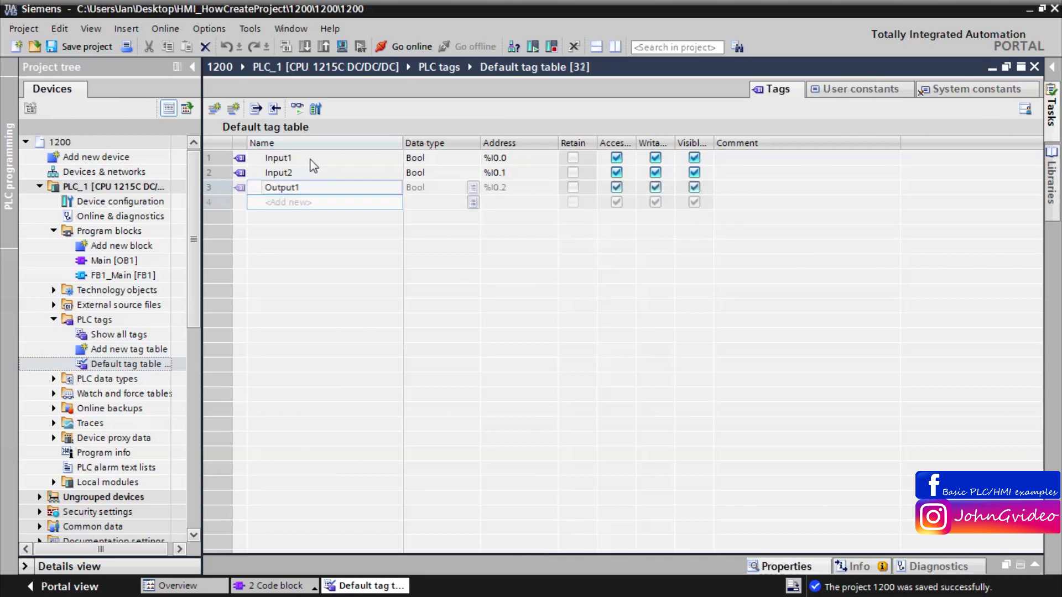
left_click(519, 187)
Step: Change Output1's address to %Q0.0 and save the project
left_click(551, 188)
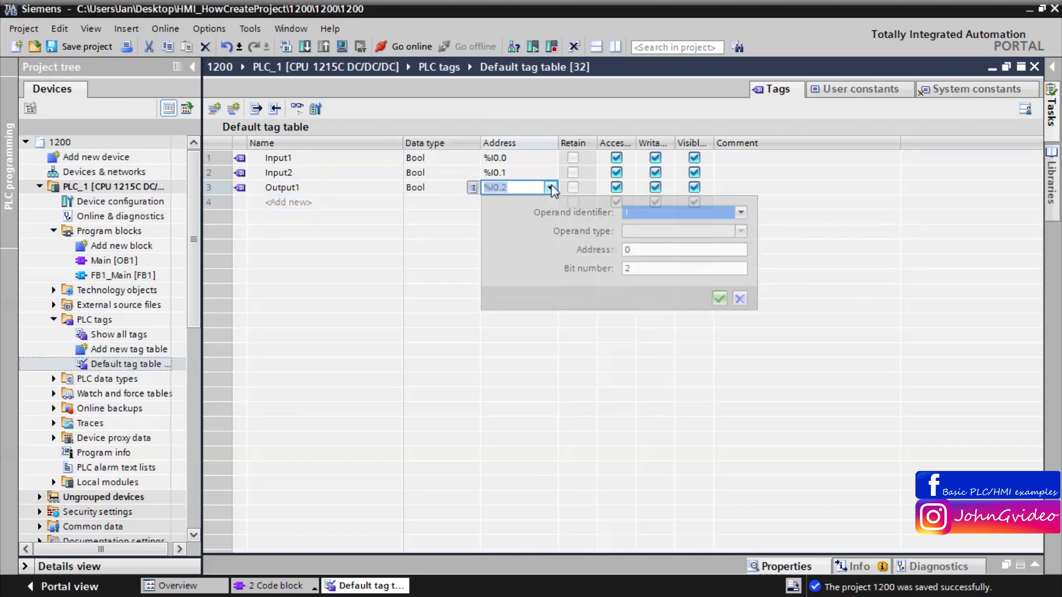
left_click(640, 213)
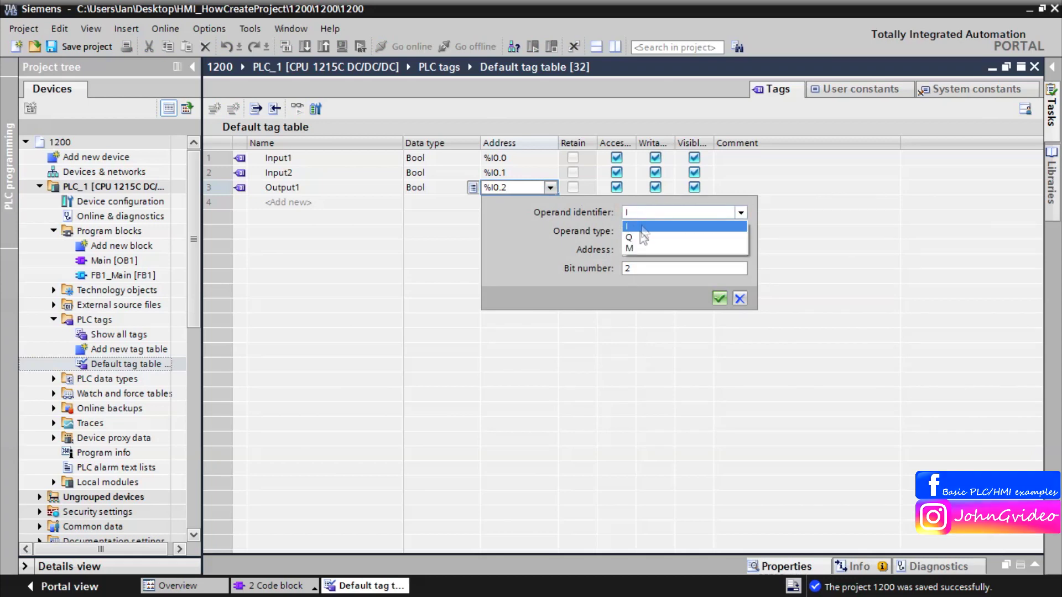
left_click(642, 237)
left_click(640, 265)
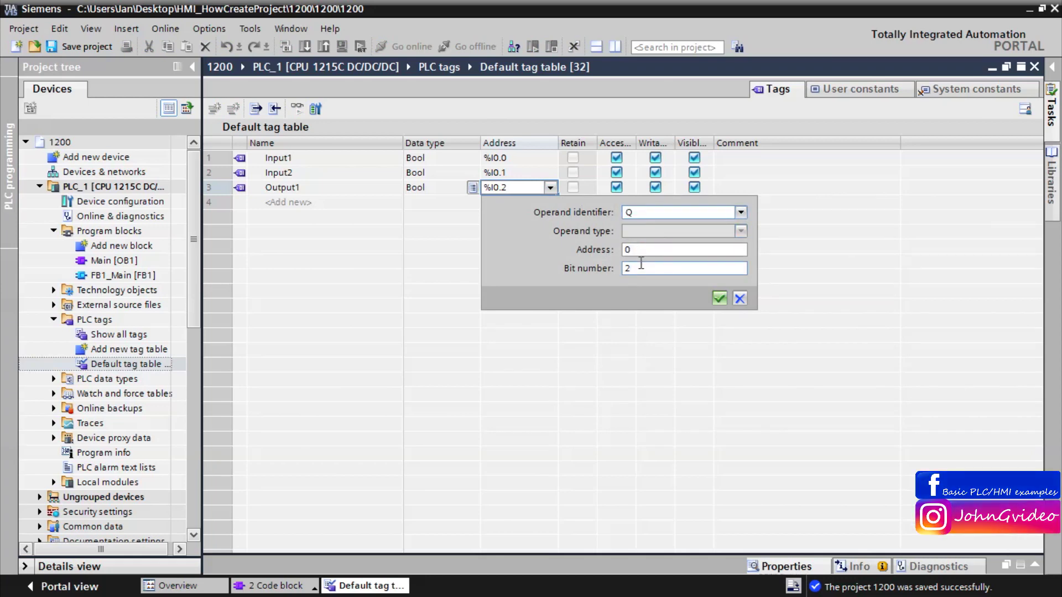
key("BackSpace")
type("0")
left_click(719, 299)
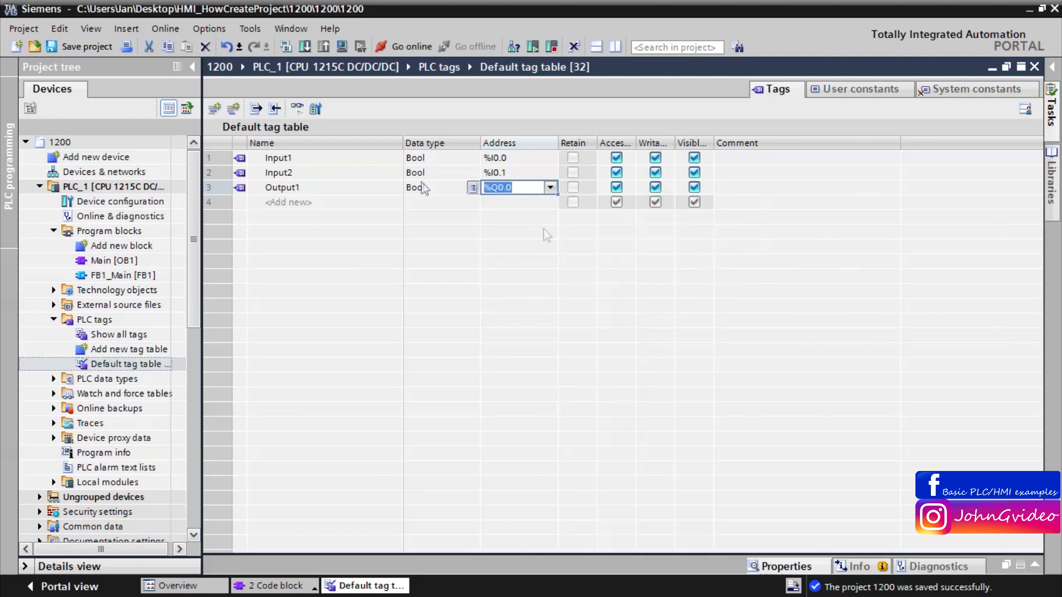
left_click(101, 50)
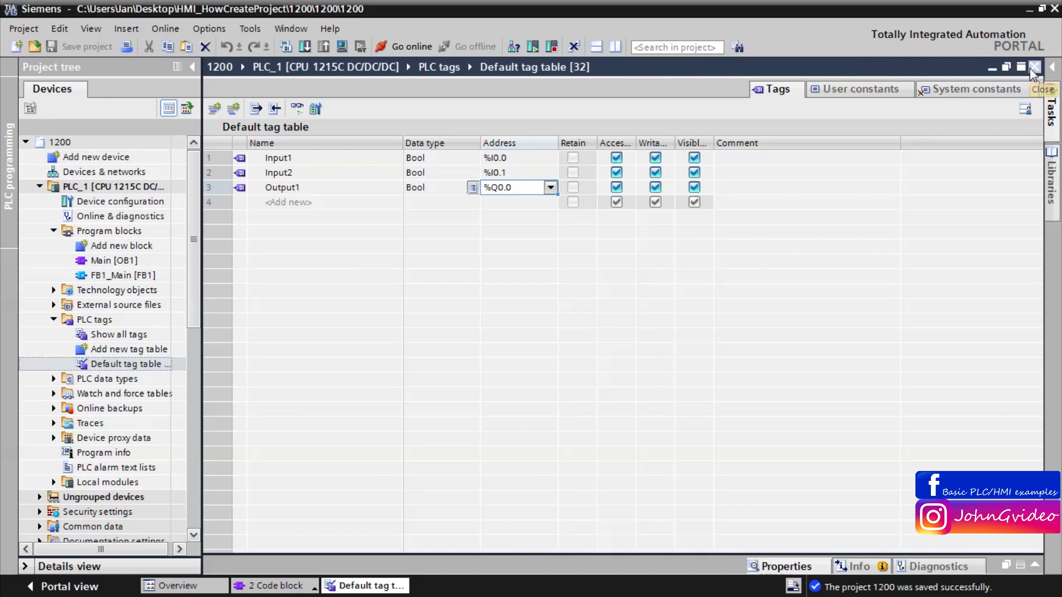
left_click(1033, 67)
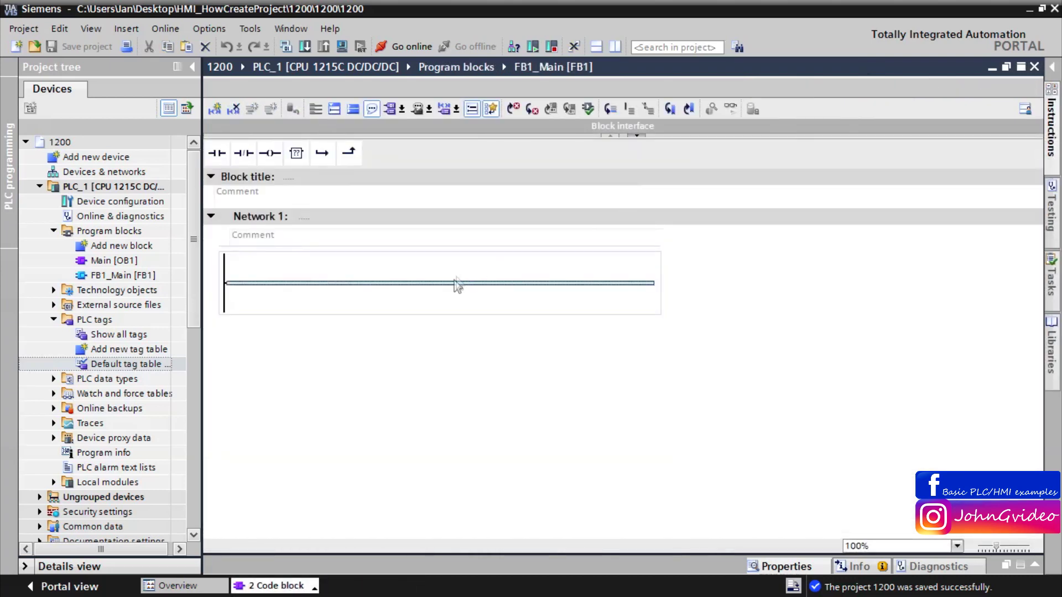
Step: Place two normally open contacts in series and an output coil on Network 1
left_click(210, 153)
left_click(210, 153)
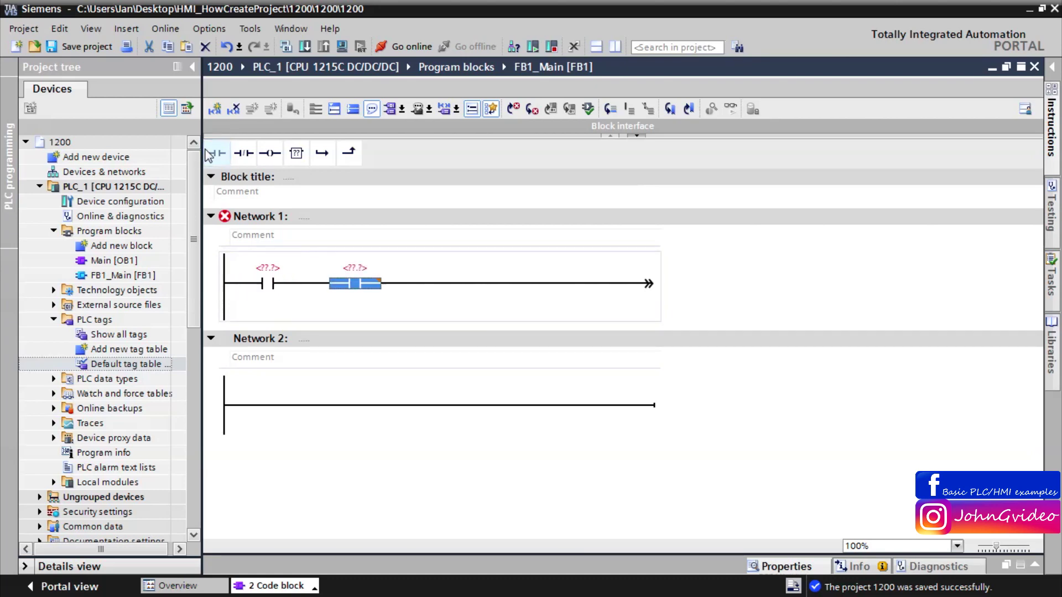
left_click(269, 152)
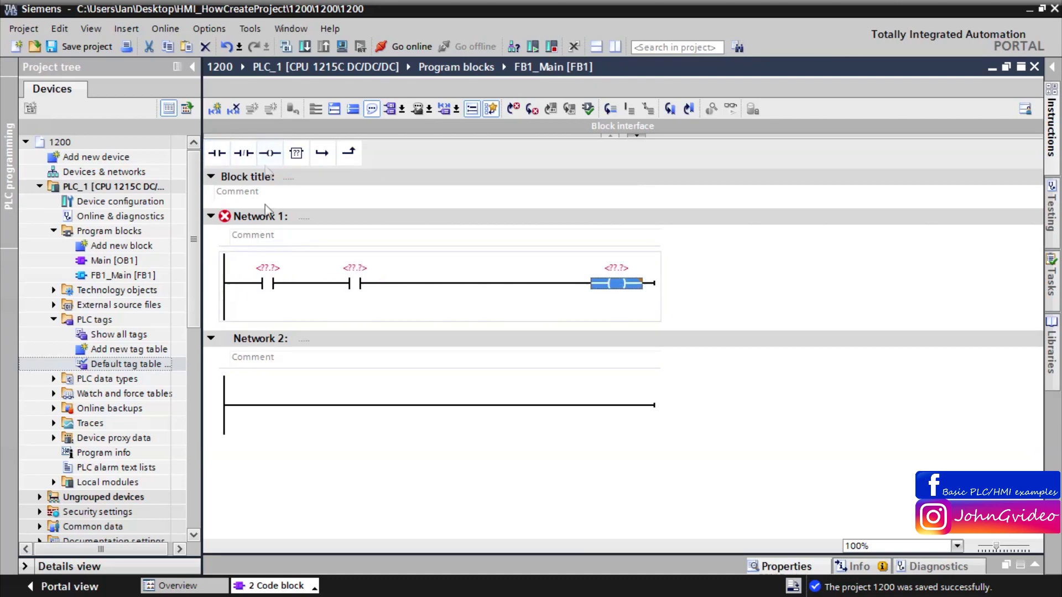
Step: Assign Input1 to the first contact and Input2 to the second contact
left_click(270, 271)
left_click(270, 271)
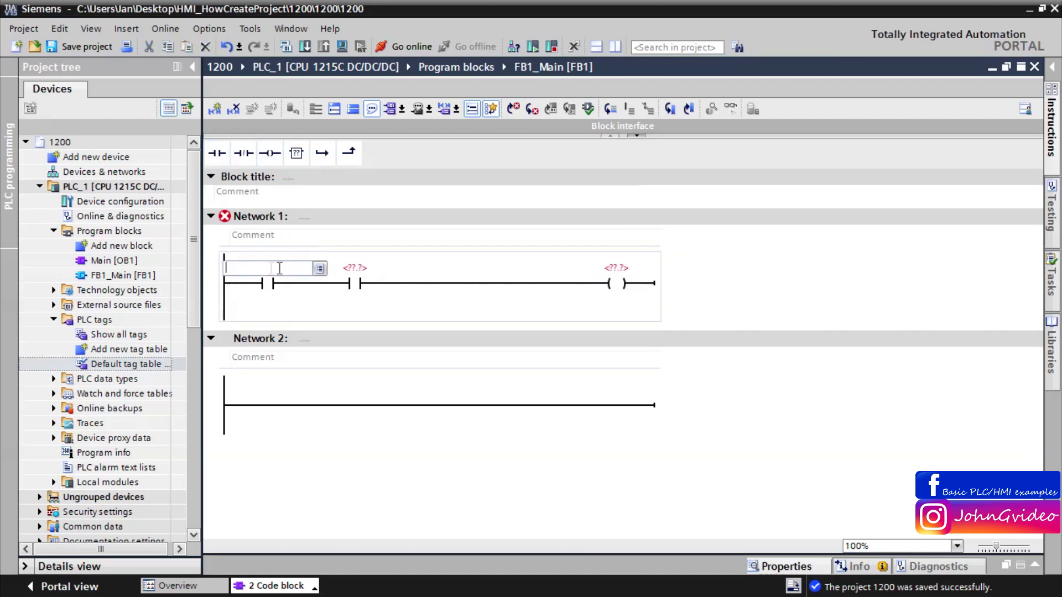
left_click(319, 269)
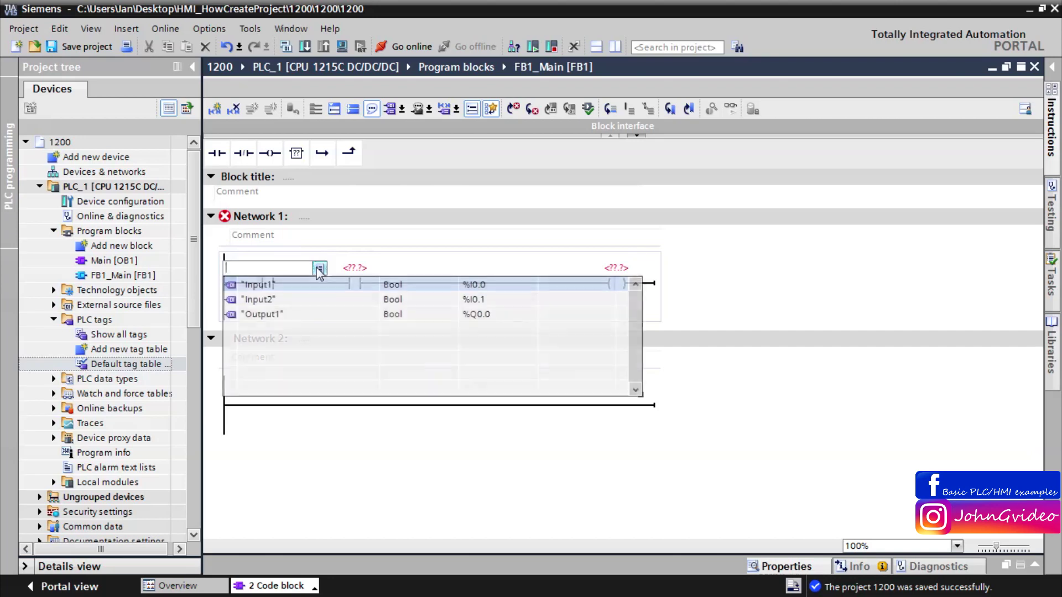
left_click(284, 284)
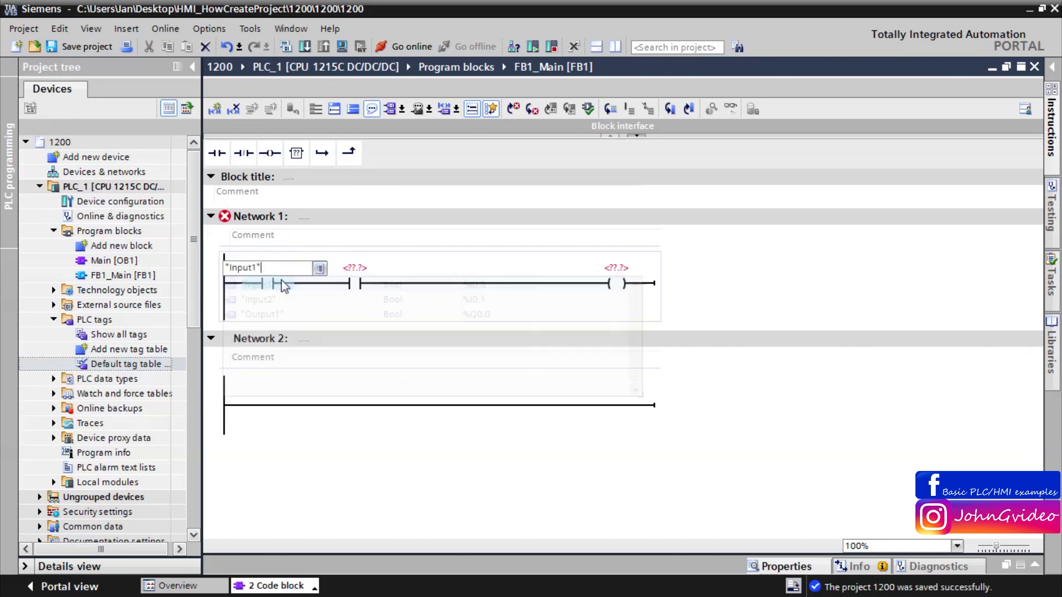
key("Return")
left_click(359, 275)
left_click(359, 275)
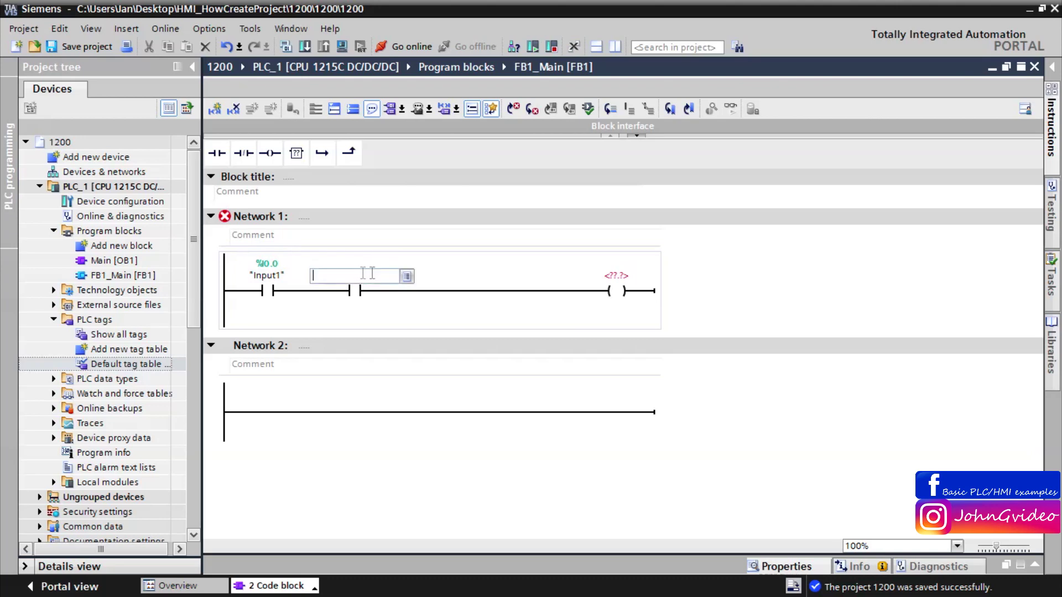
left_click(406, 277)
left_click(365, 307)
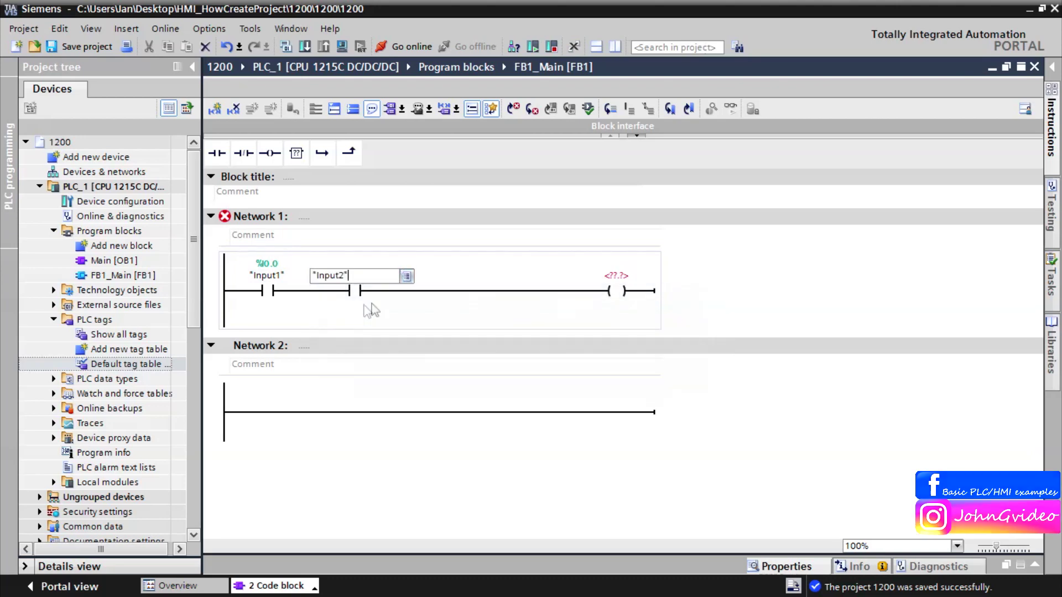
Step: Assign Output1 to the coil and save the project
left_click(625, 275)
left_click(628, 276)
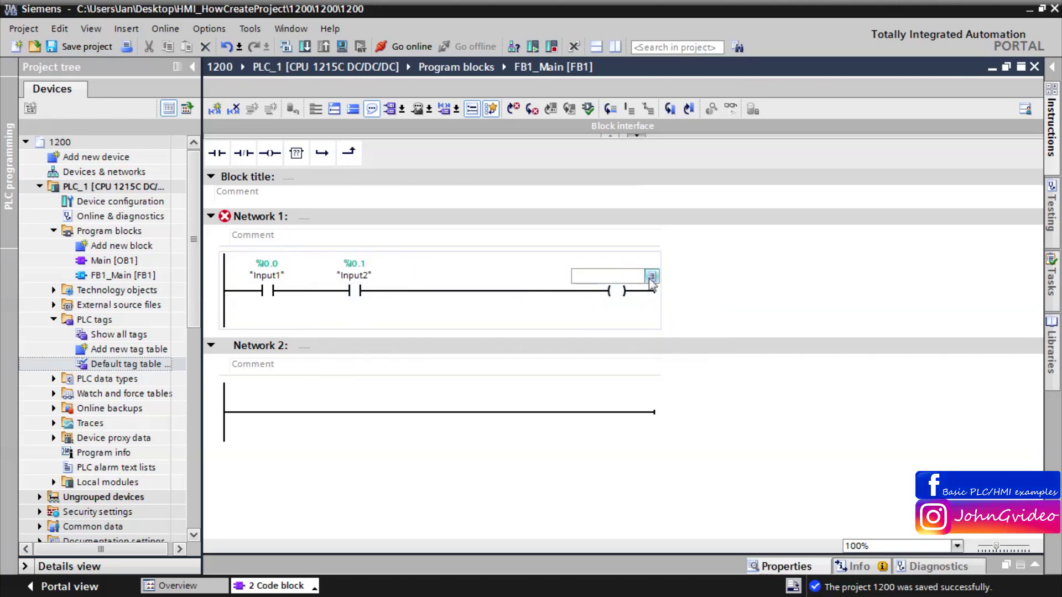
left_click(652, 277)
left_click(624, 324)
key("Return")
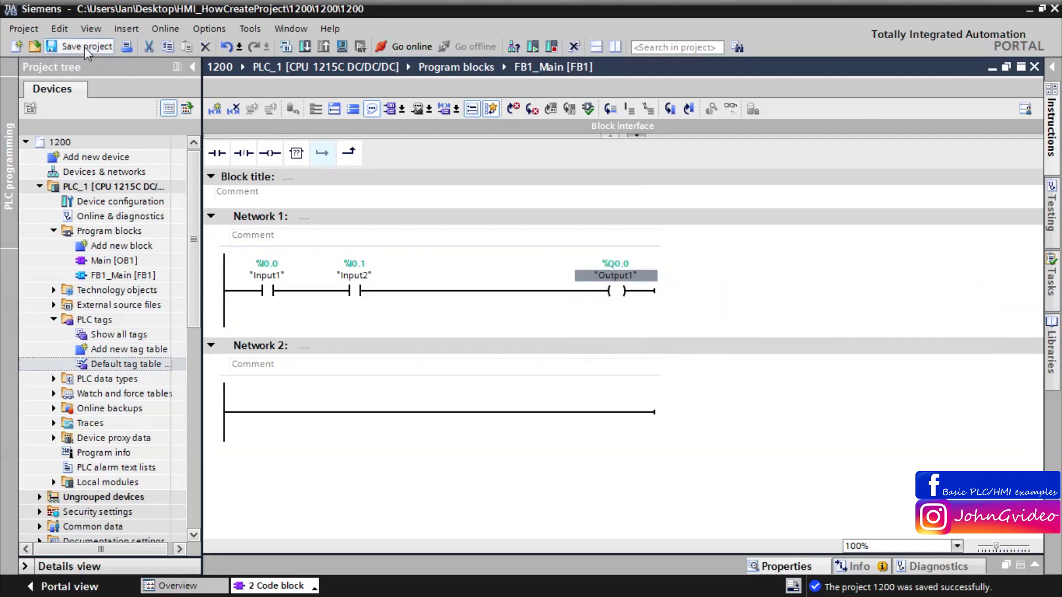
left_click(84, 46)
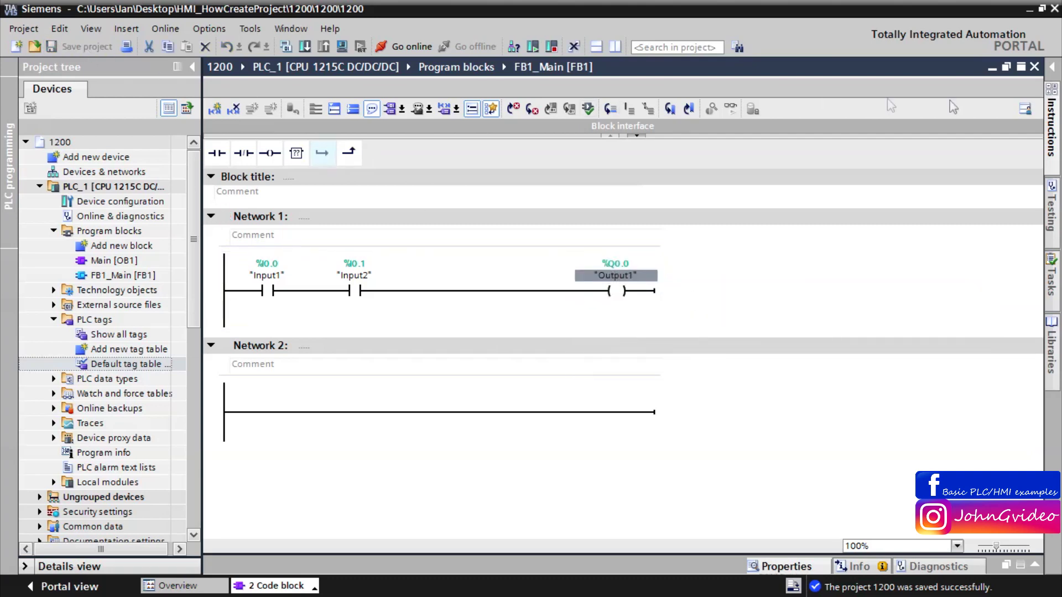
left_click(1035, 67)
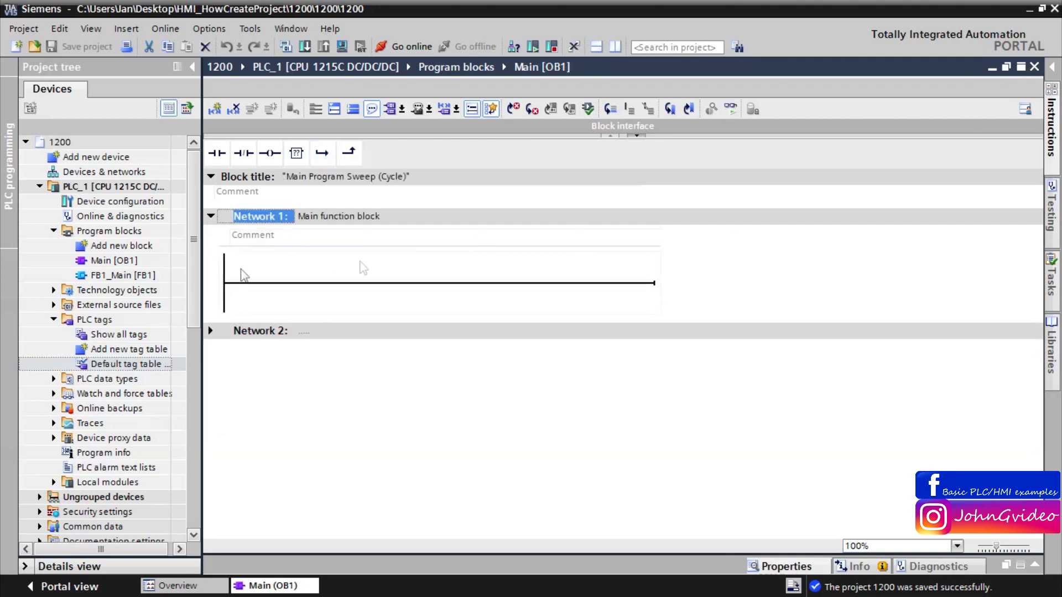
Step: Call FB1_Main in Main OB1's Network 1 with instance data block DB1_Main
left_click_drag(122, 277, 444, 283)
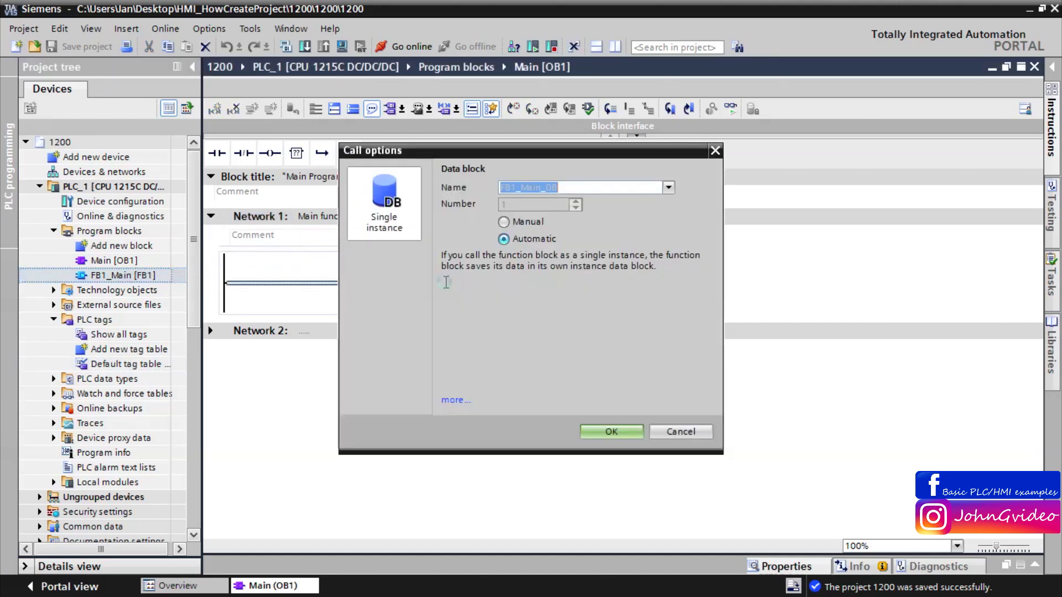
left_click(506, 190)
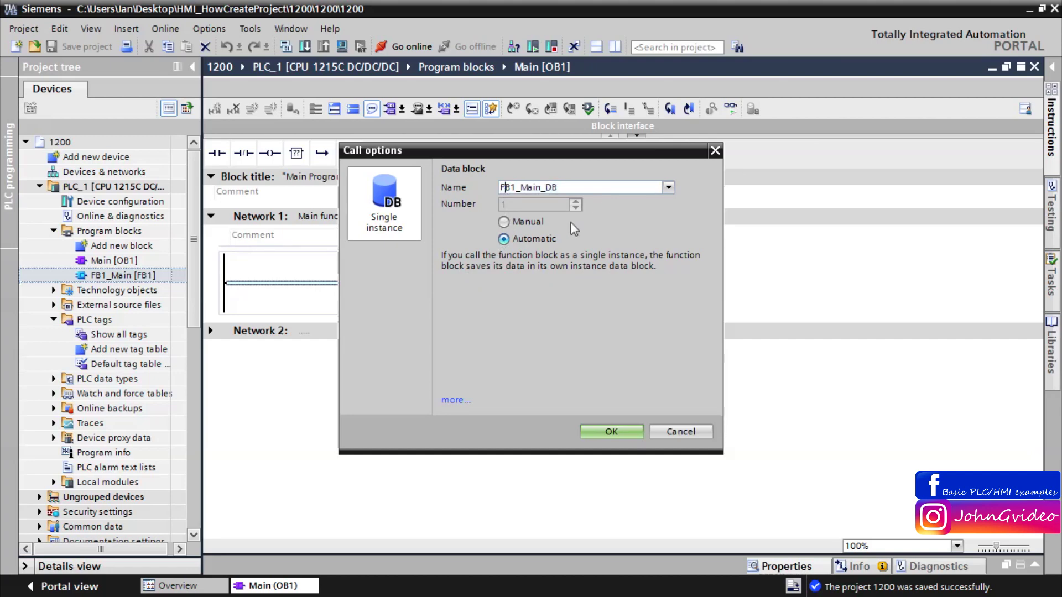
key("BackSpace")
type("D")
key("Right")
key("Right")
left_click(594, 433)
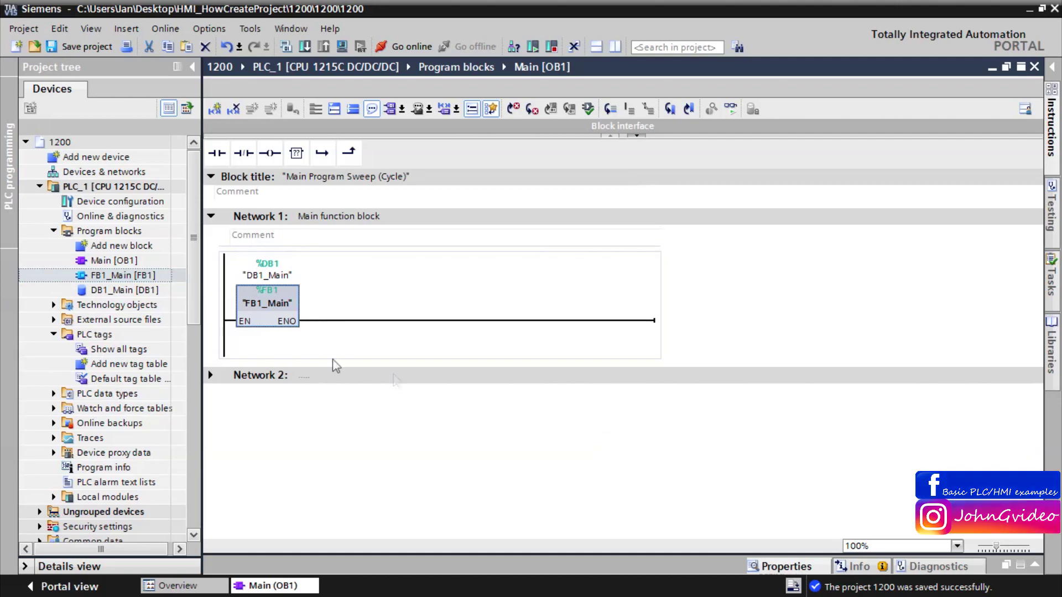
left_click(1035, 66)
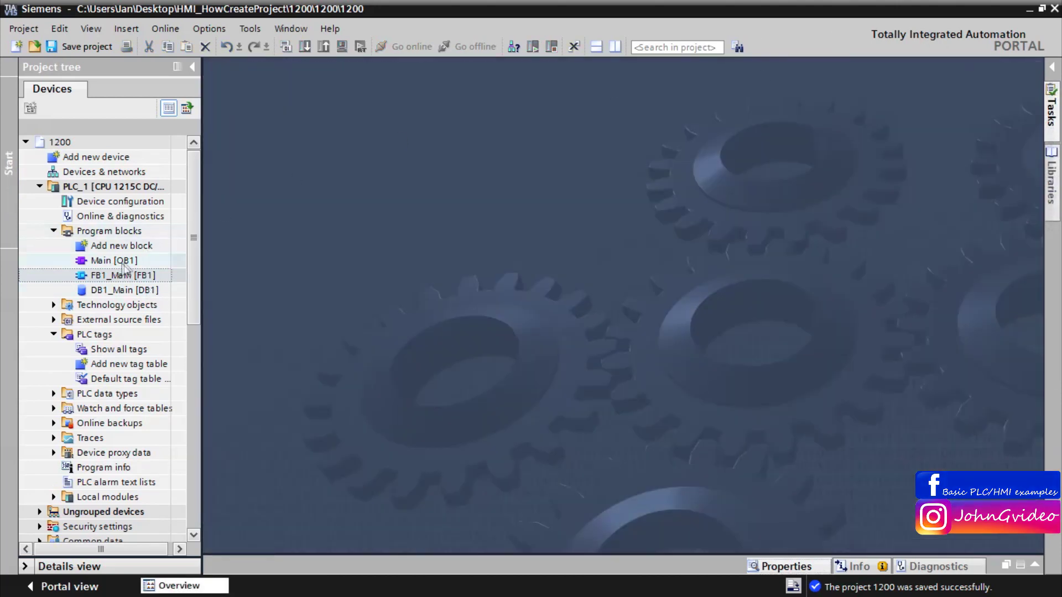
left_click(121, 263)
double_click(122, 263)
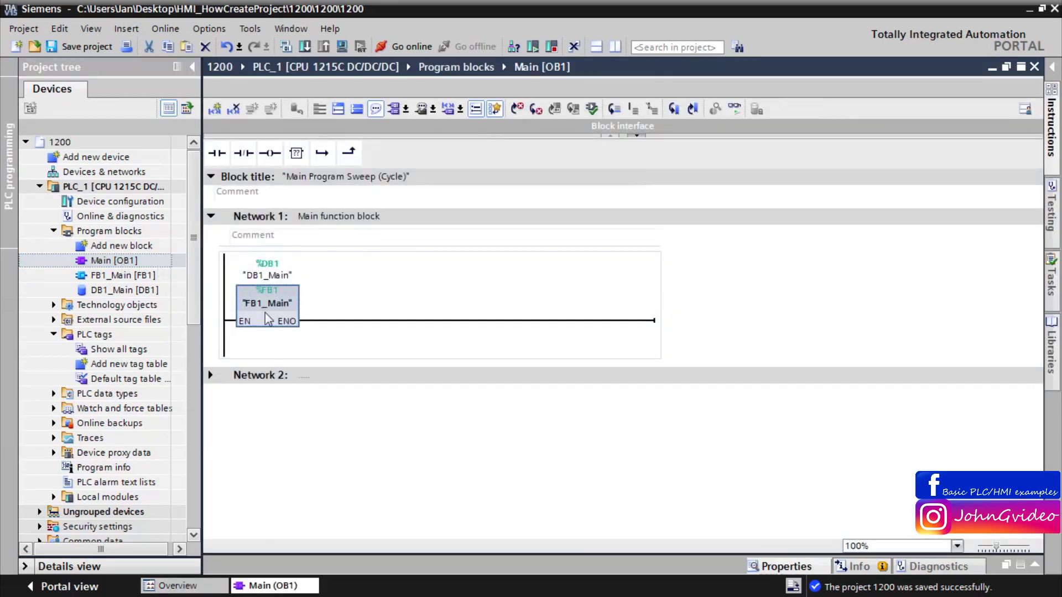
double_click(264, 313)
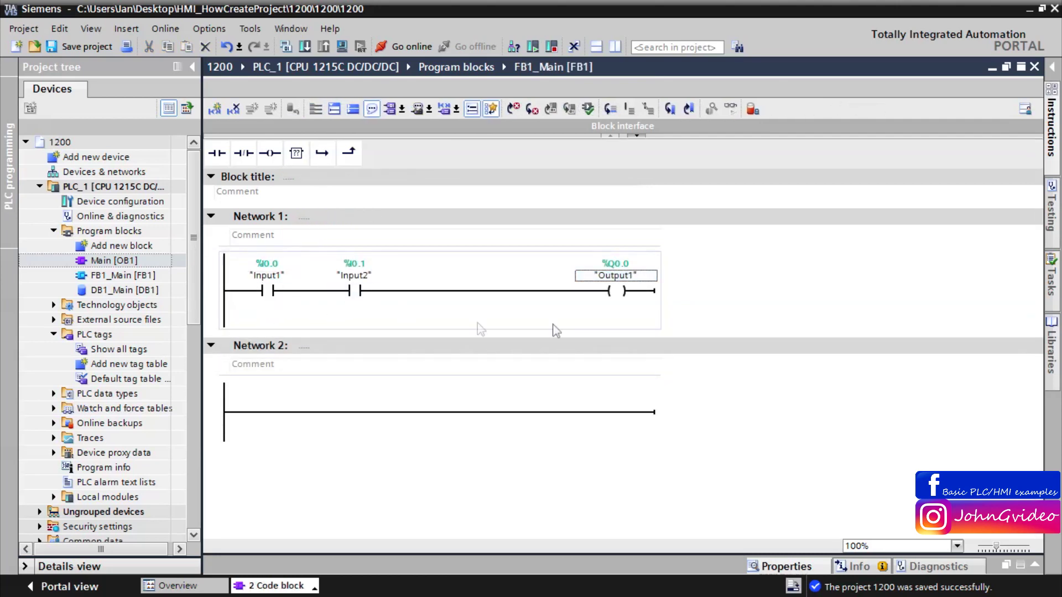
left_click(1035, 67)
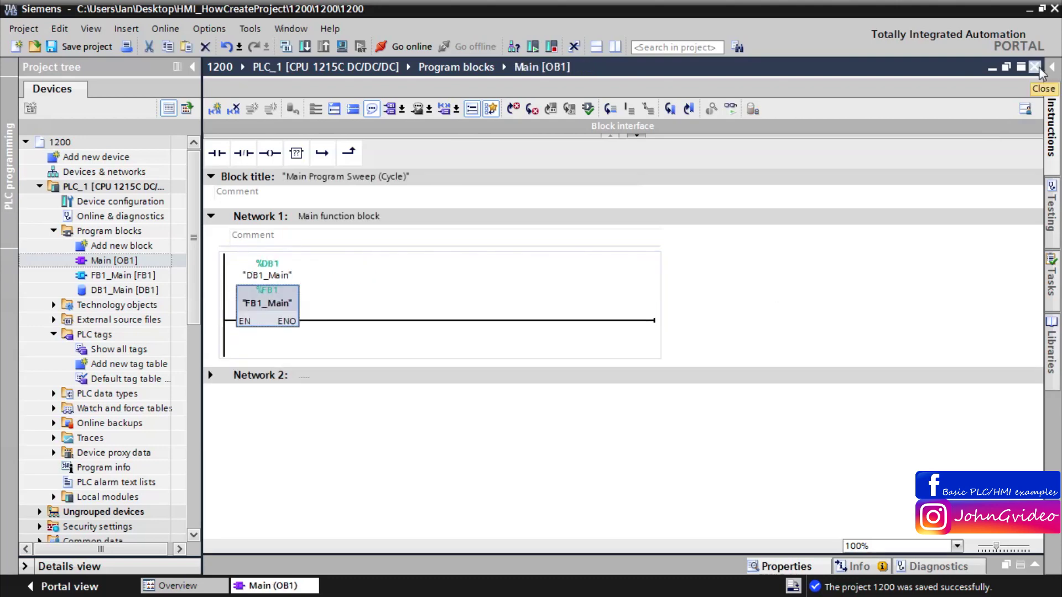
Step: Start know-how protection for FB1_Main, entering a password and its confirmation
right_click(134, 275)
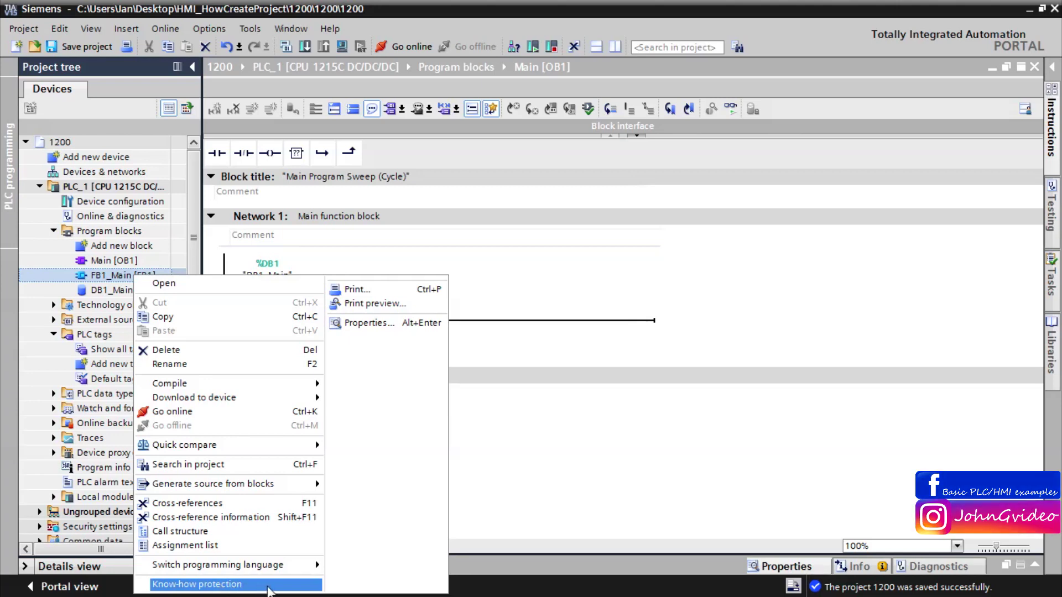
left_click(266, 585)
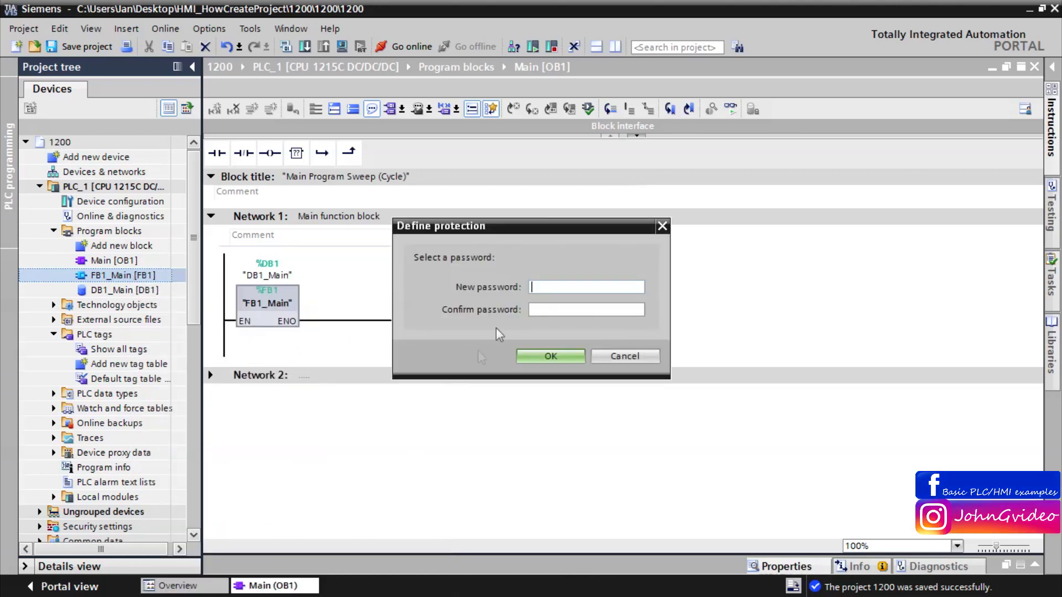
left_click(546, 287)
type("123")
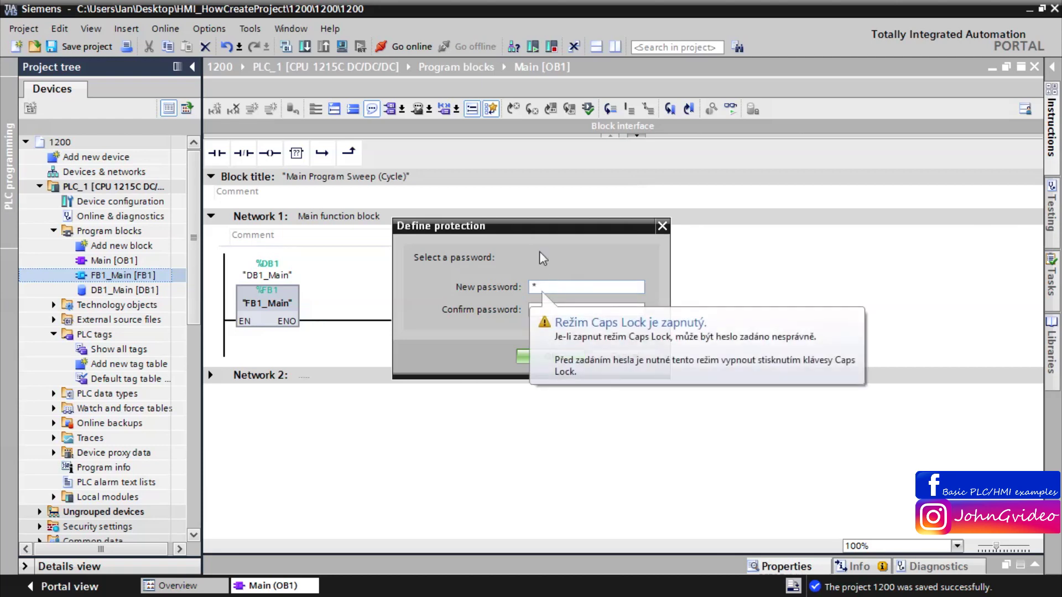
type("4")
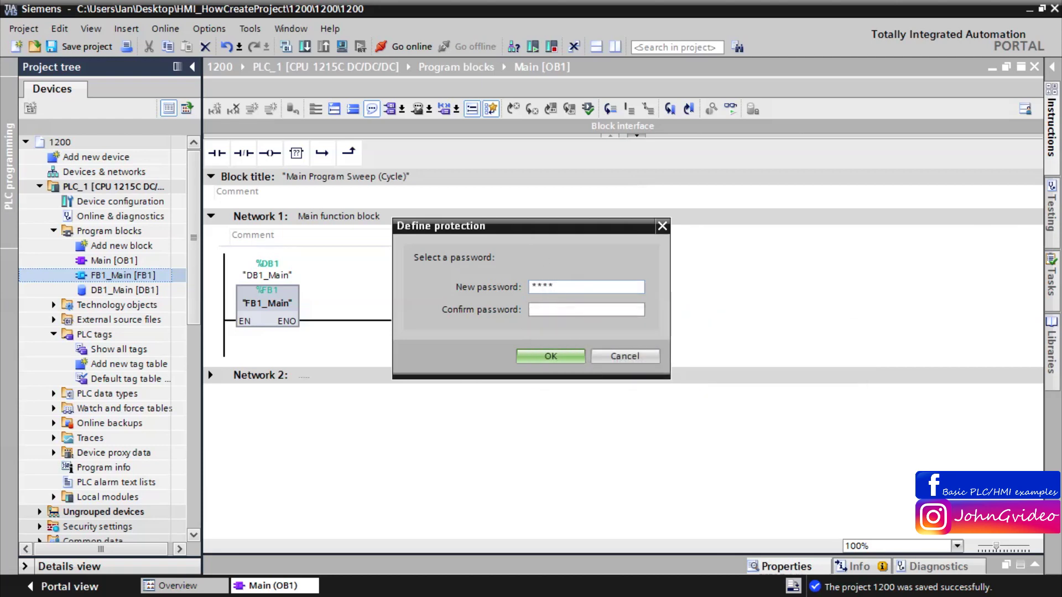
left_click(545, 308)
type("12")
left_click(535, 356)
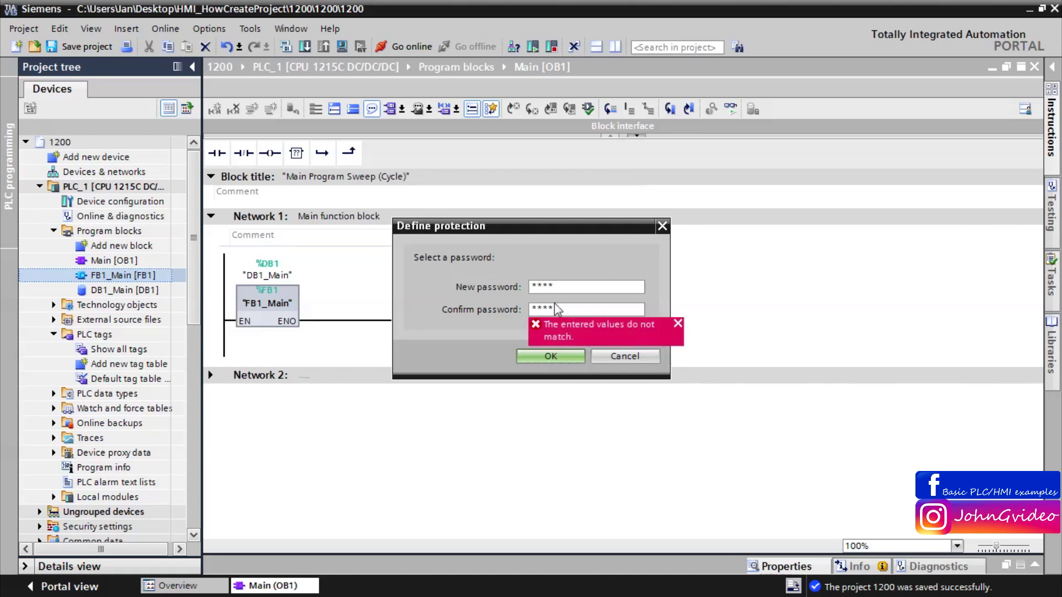
Step: Retype the password and its confirmation so they match, then apply the protection
left_click_drag(558, 305, 463, 306)
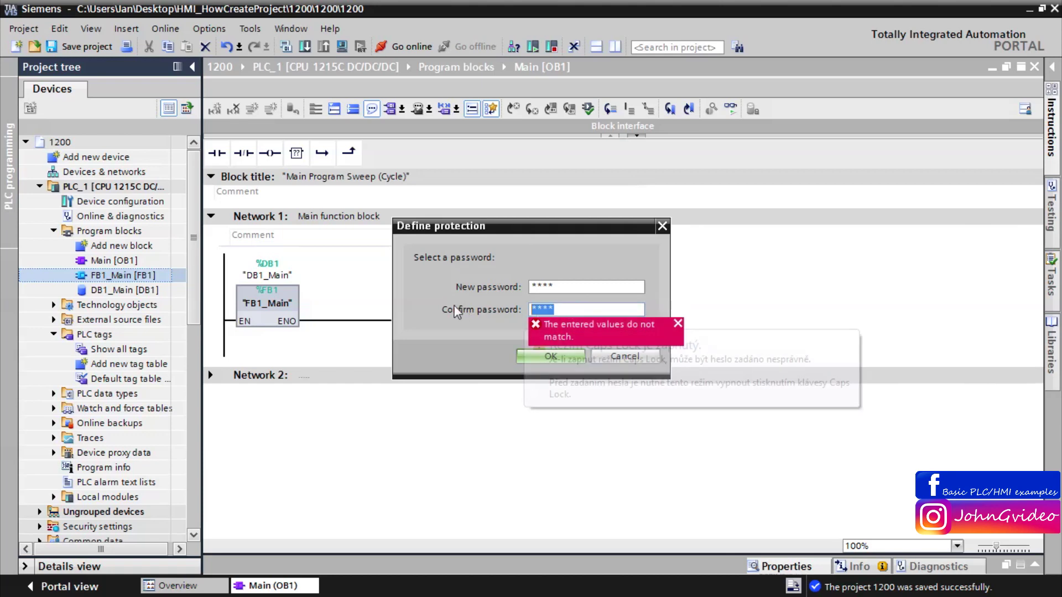
type("*")
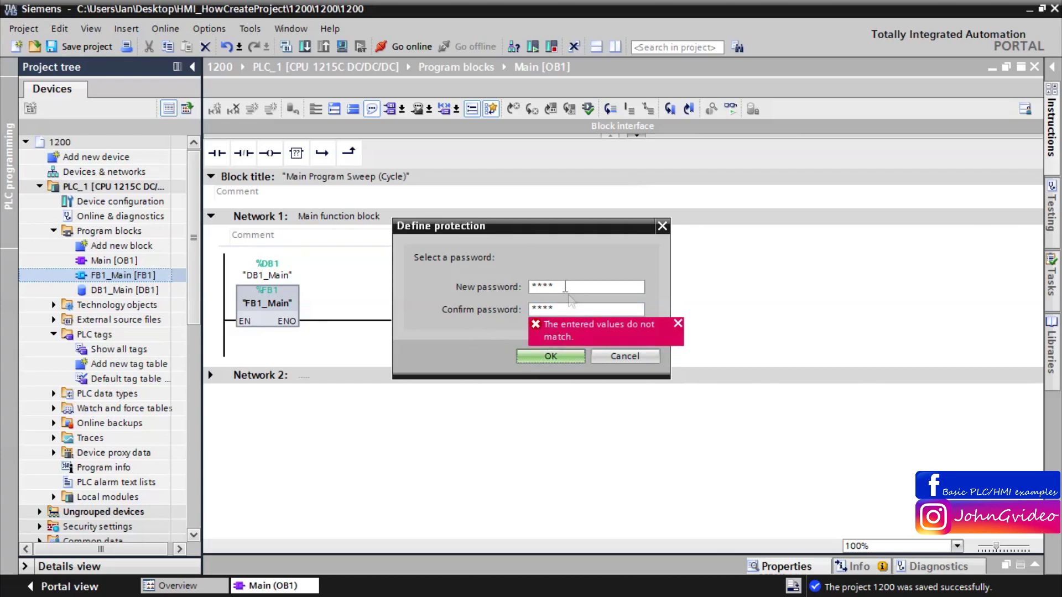
left_click_drag(565, 286, 492, 286)
type("**")
left_click(528, 356)
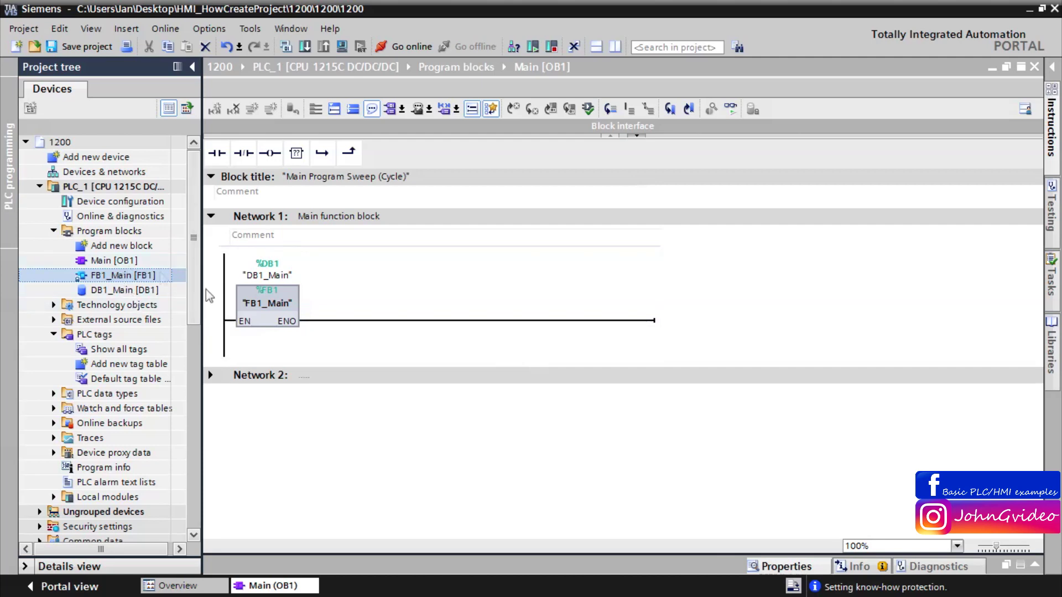
Step: Open the protected FB1_Main call and enter its password, retyping it after rejection
double_click(269, 313)
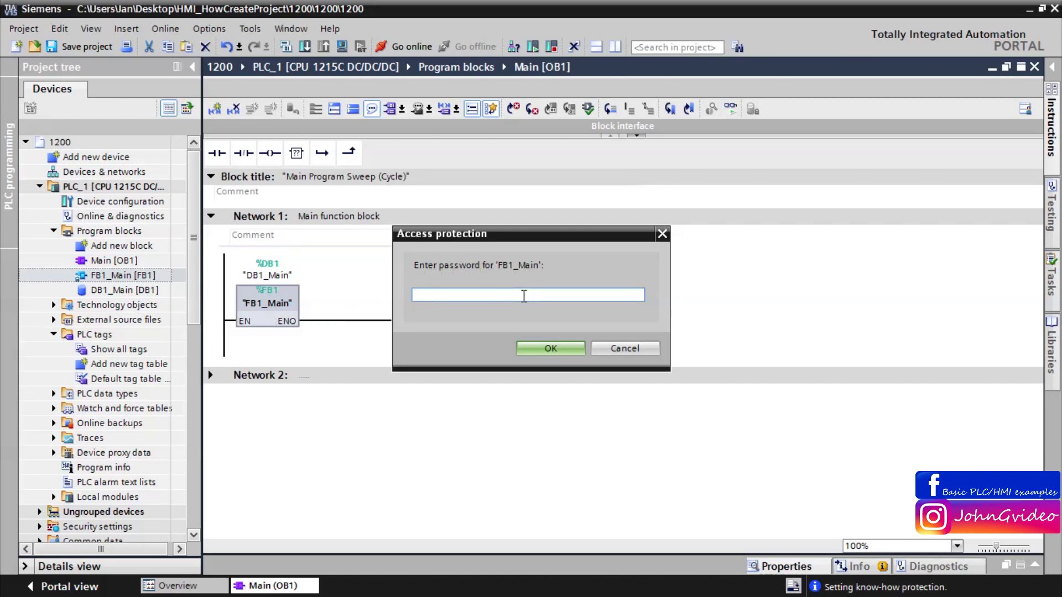
type("**")
left_click(533, 344)
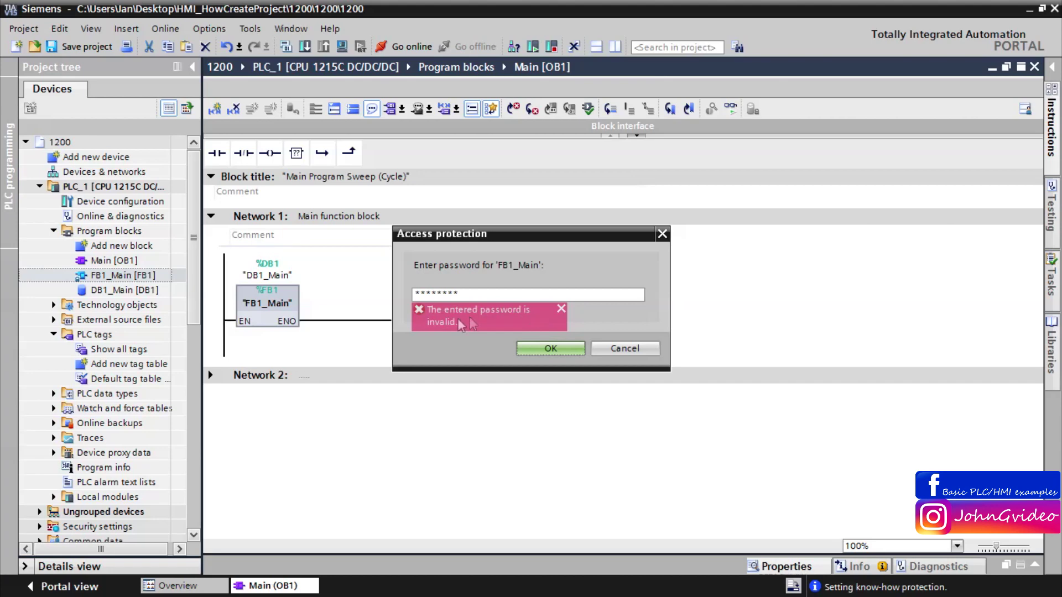
left_click(561, 308)
double_click(554, 296)
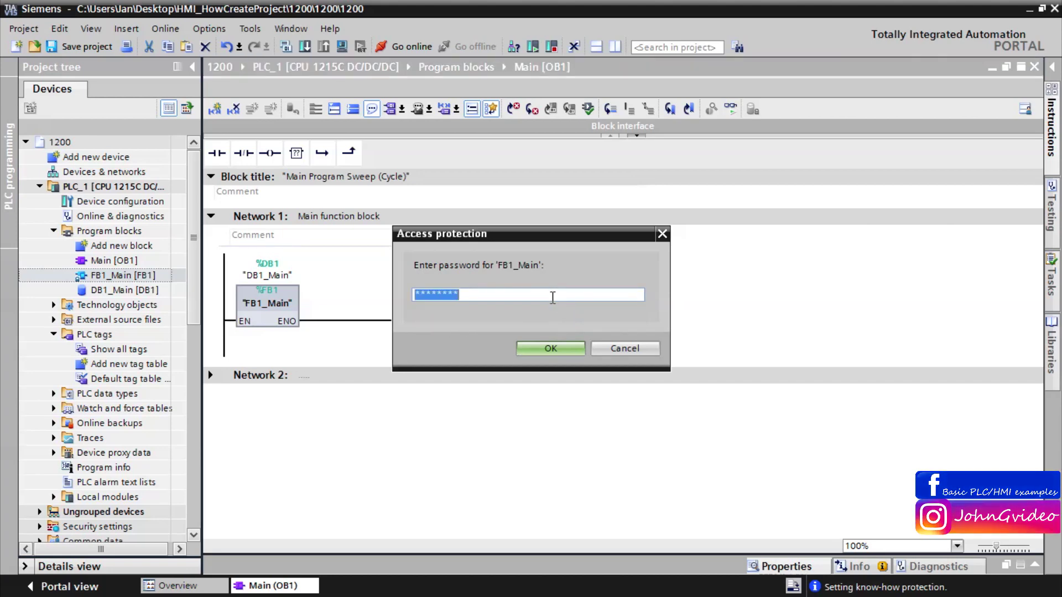
type("123")
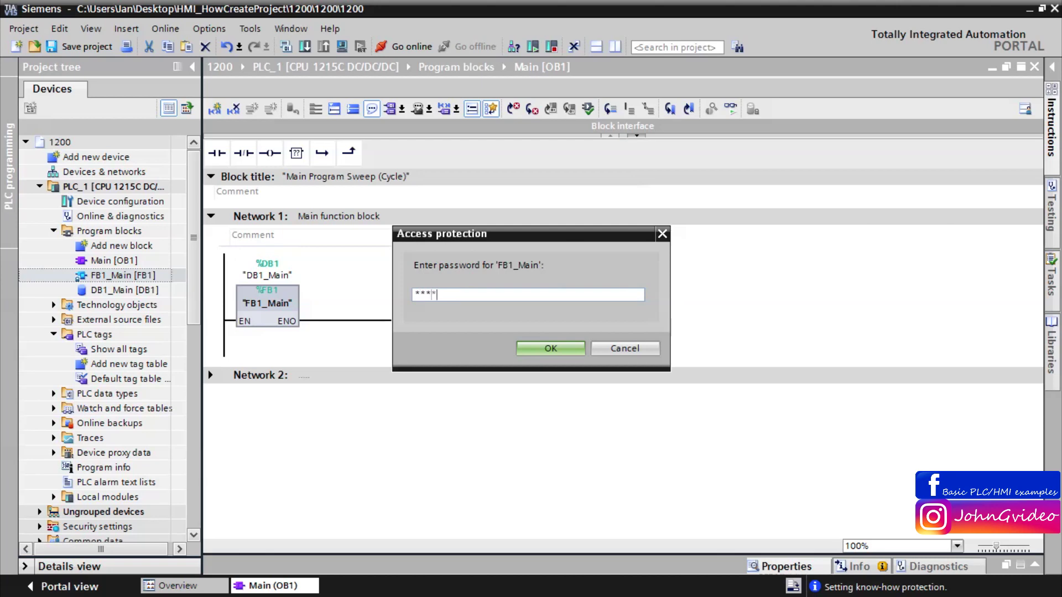
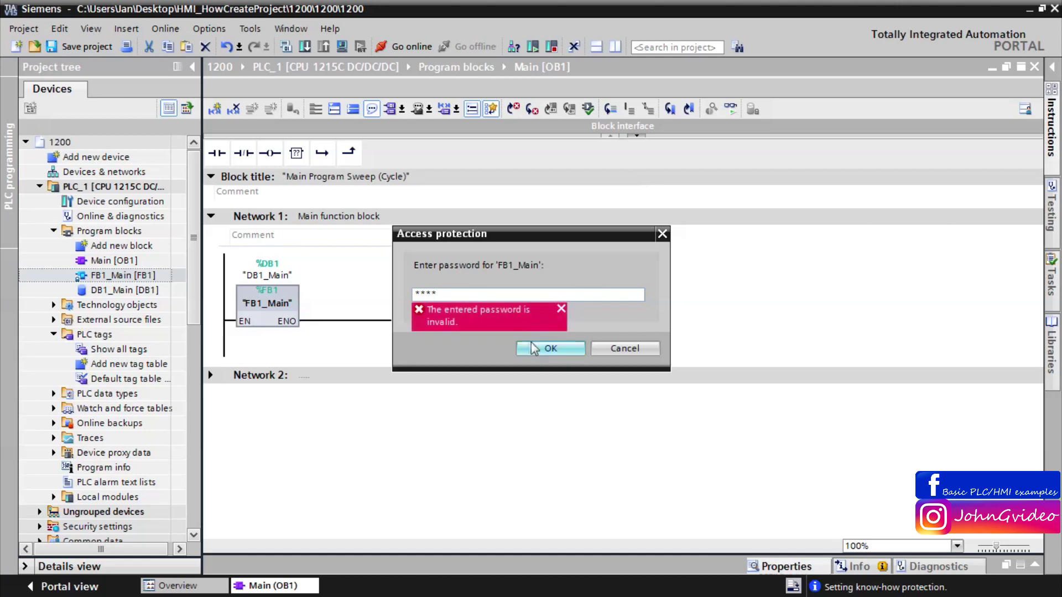
Step: Unlock FB1_Main, review its Input1/Input2 to Output1 network, and close its editor
left_click(531, 341)
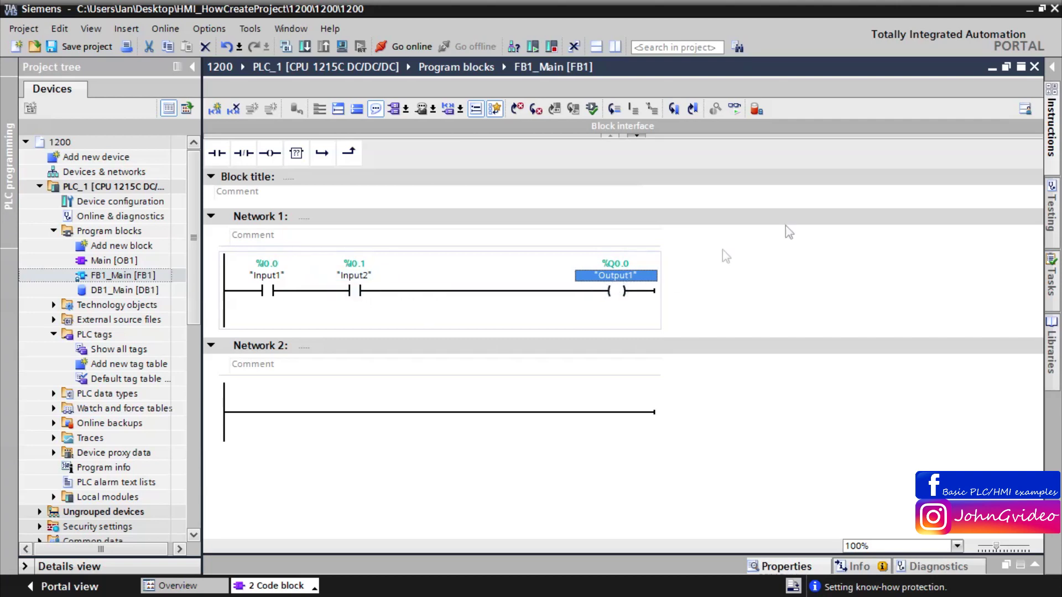
left_click(1034, 66)
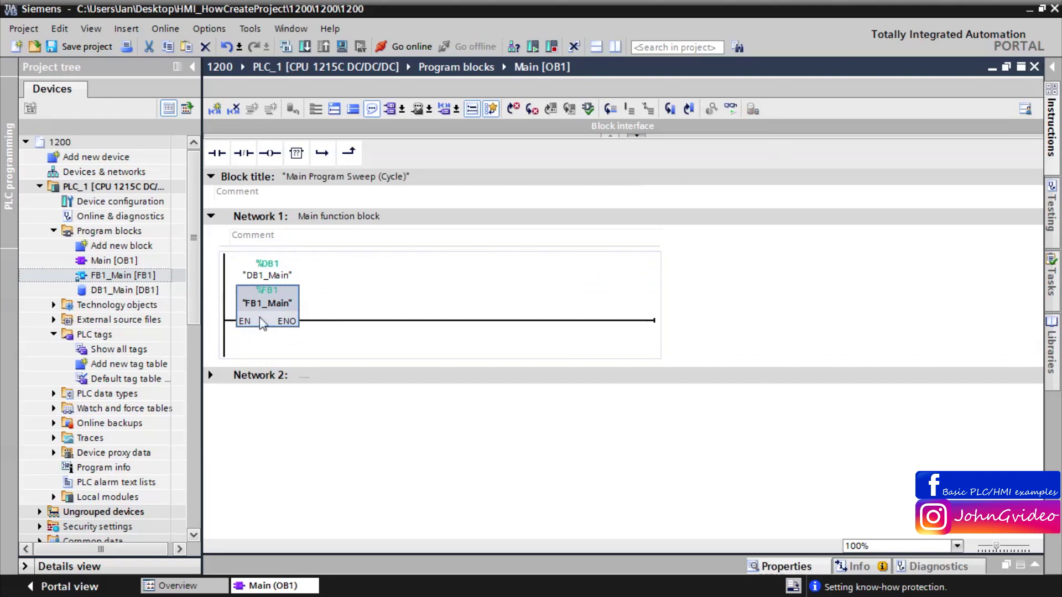
double_click(266, 325)
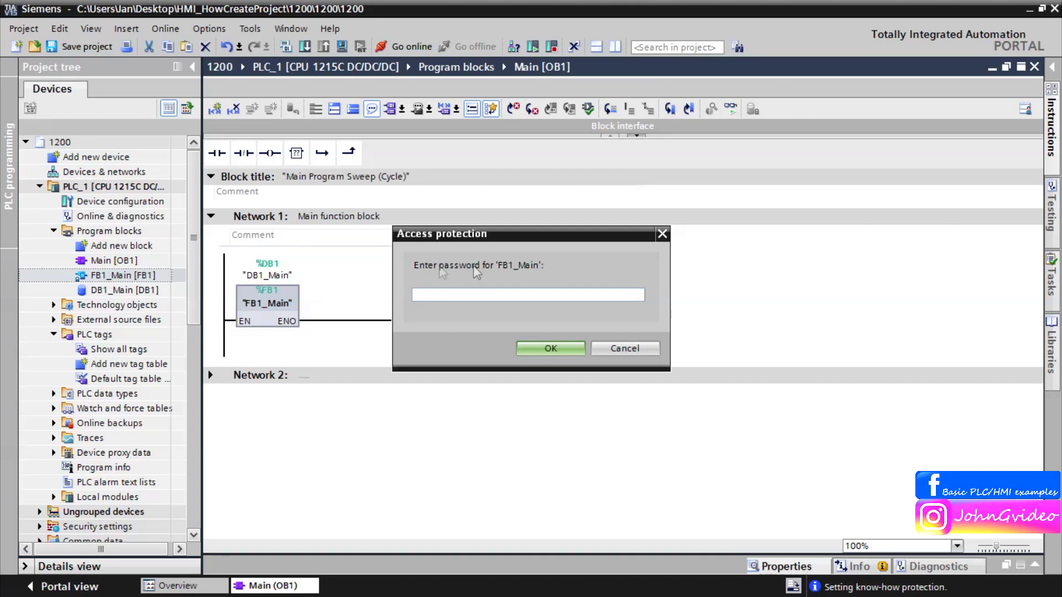
left_click(609, 347)
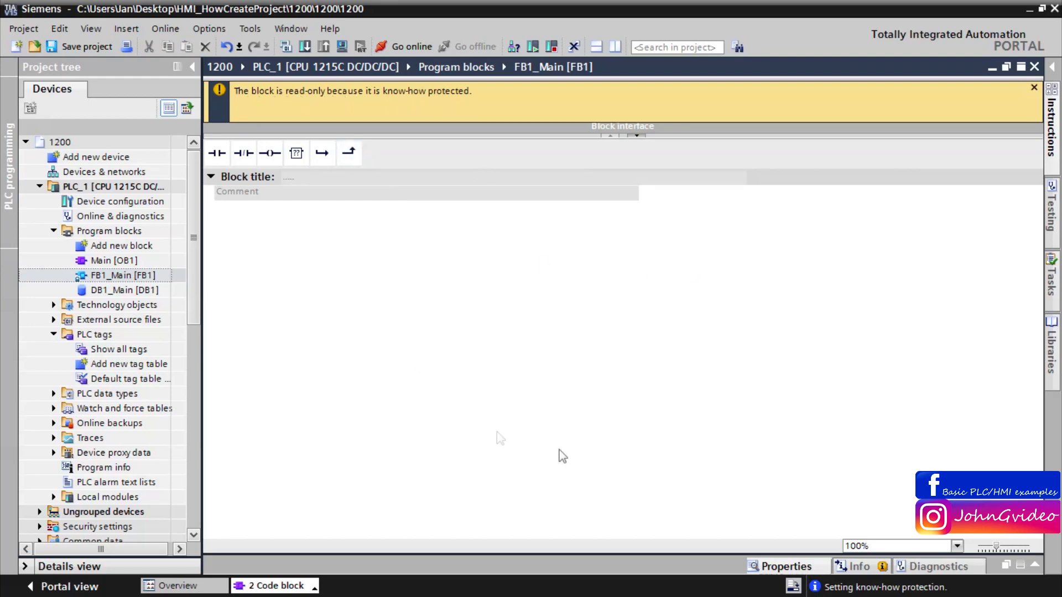
left_click(636, 135)
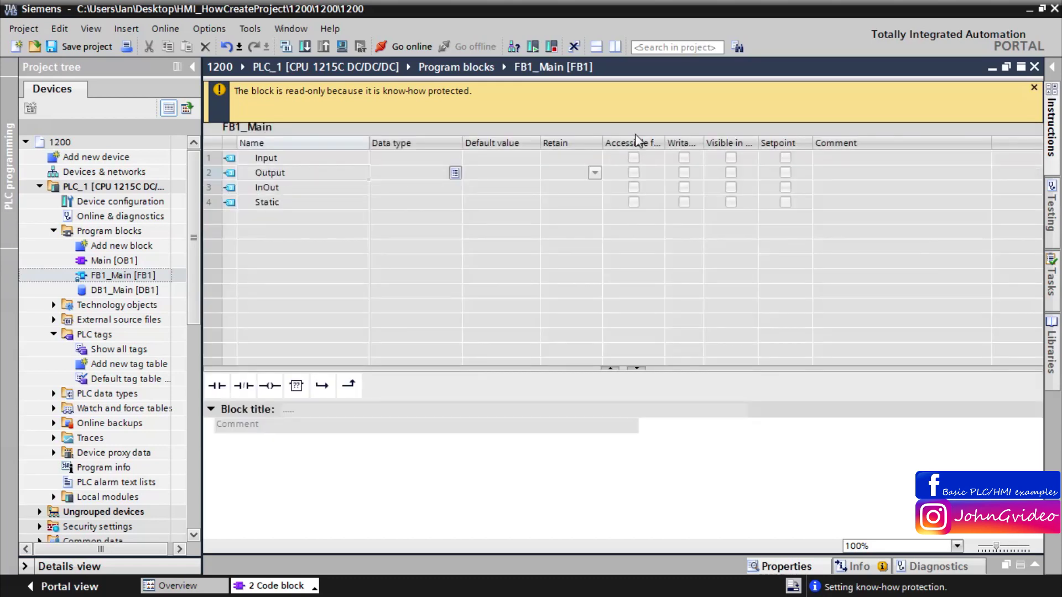
left_click(1035, 67)
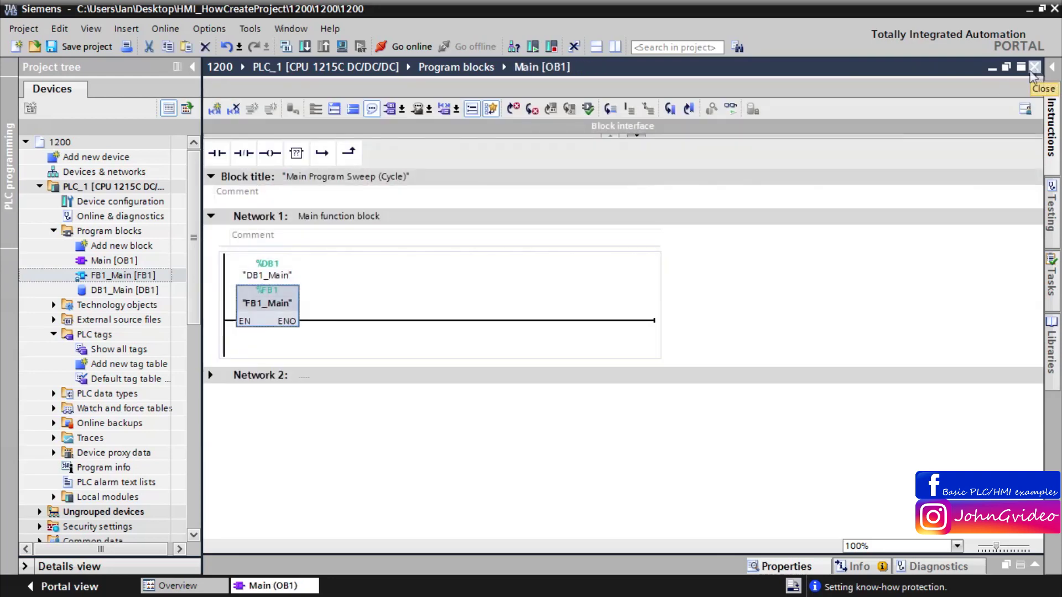
Step: Open FB1_Main from its call and unlock it with the block password
double_click(260, 324)
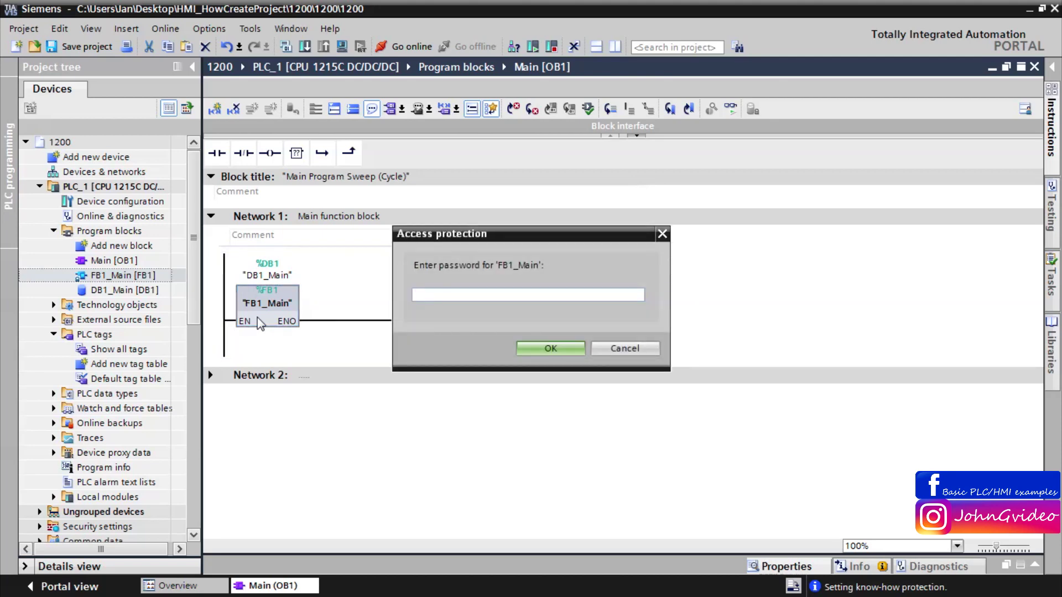
type("1234")
left_click(547, 349)
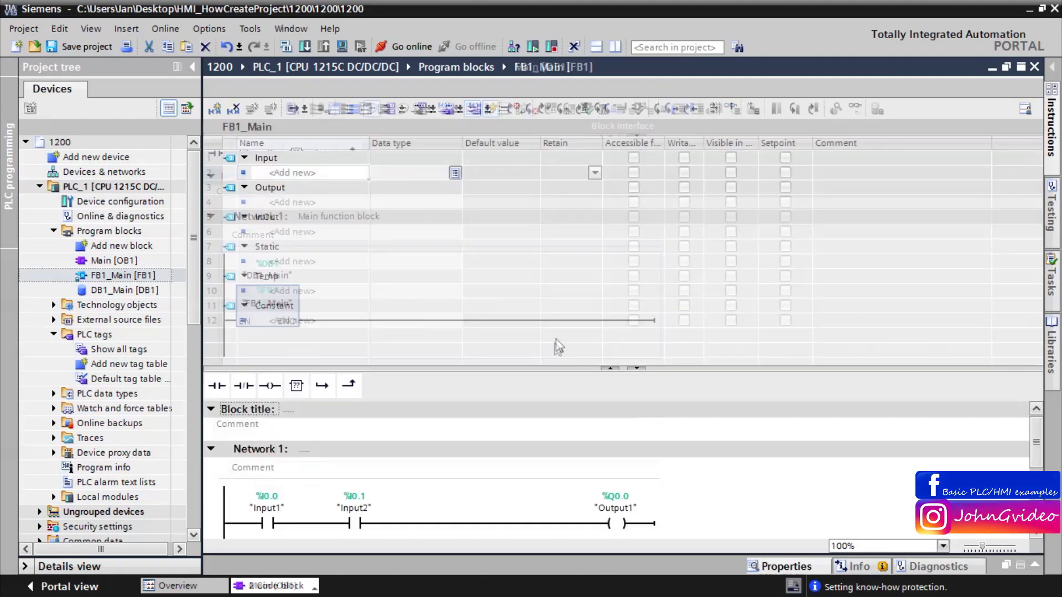
Step: Add static Bool variables Value1 and Value2 to FB1_Main and close the editor
left_click(283, 262)
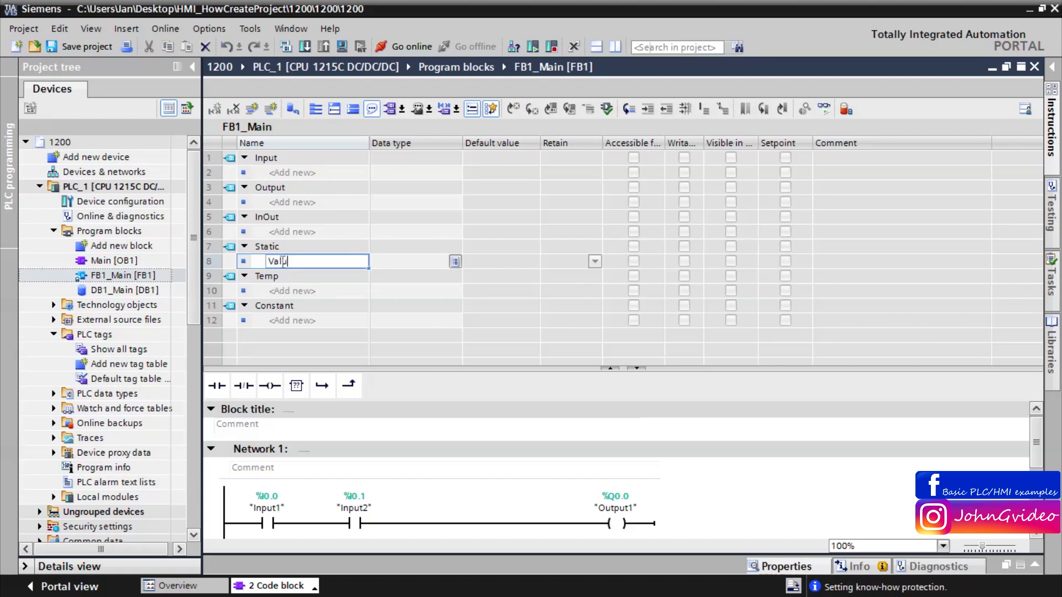
type("Value1")
key("Return")
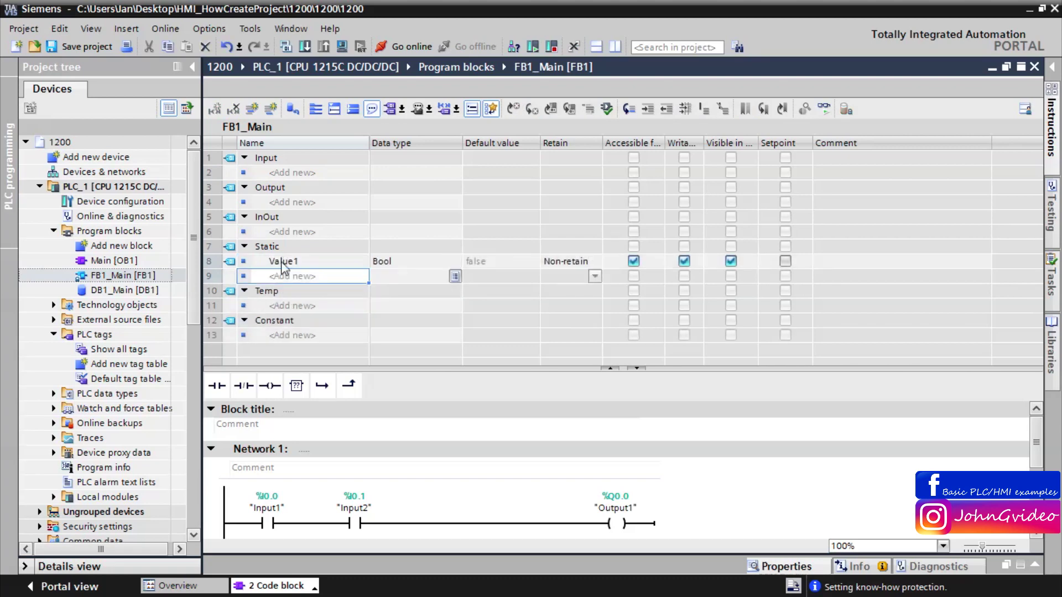
type("Value2")
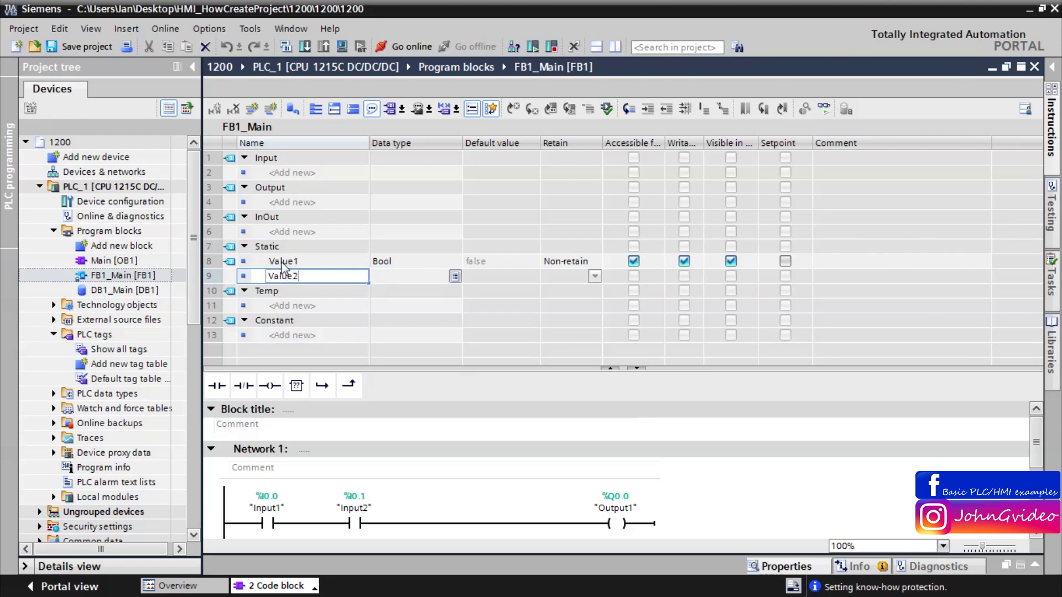
key("Return")
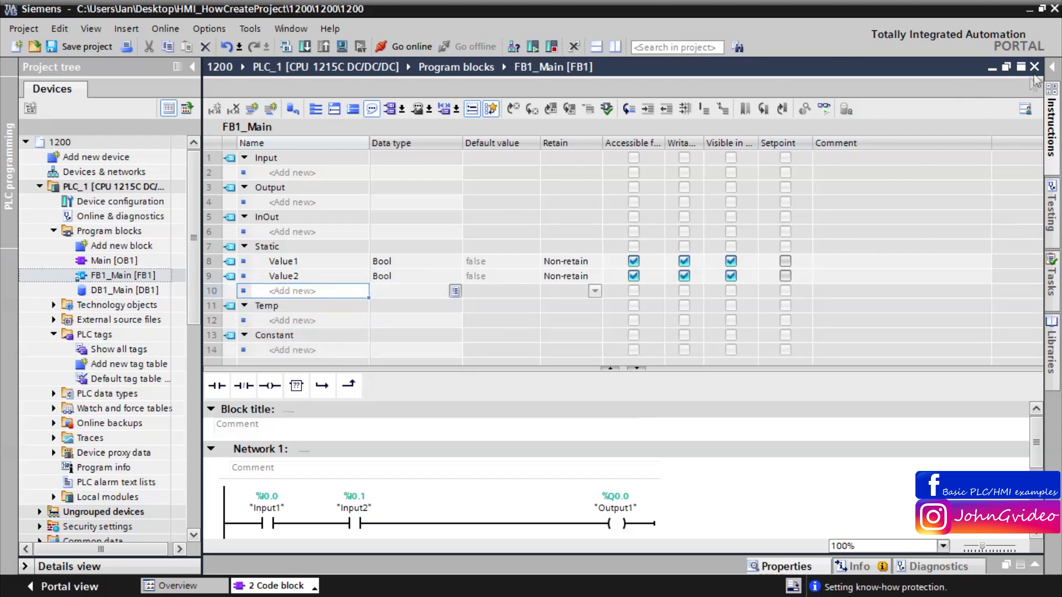
left_click(1033, 66)
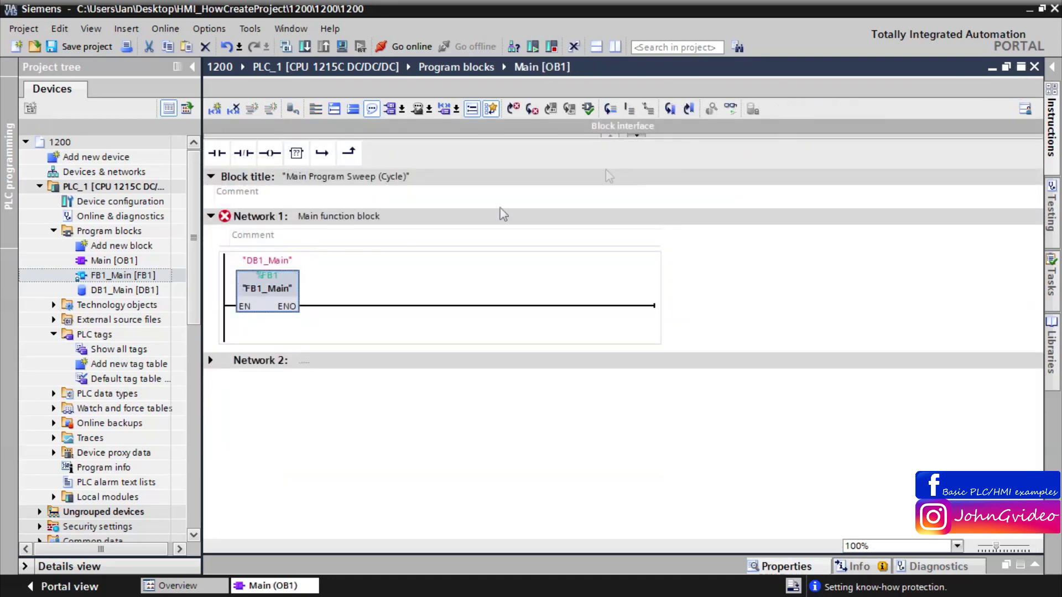
Step: Update the FB1_Main block call and confirm DB1_Main [DB1] lists Value1 and Value2
right_click(256, 292)
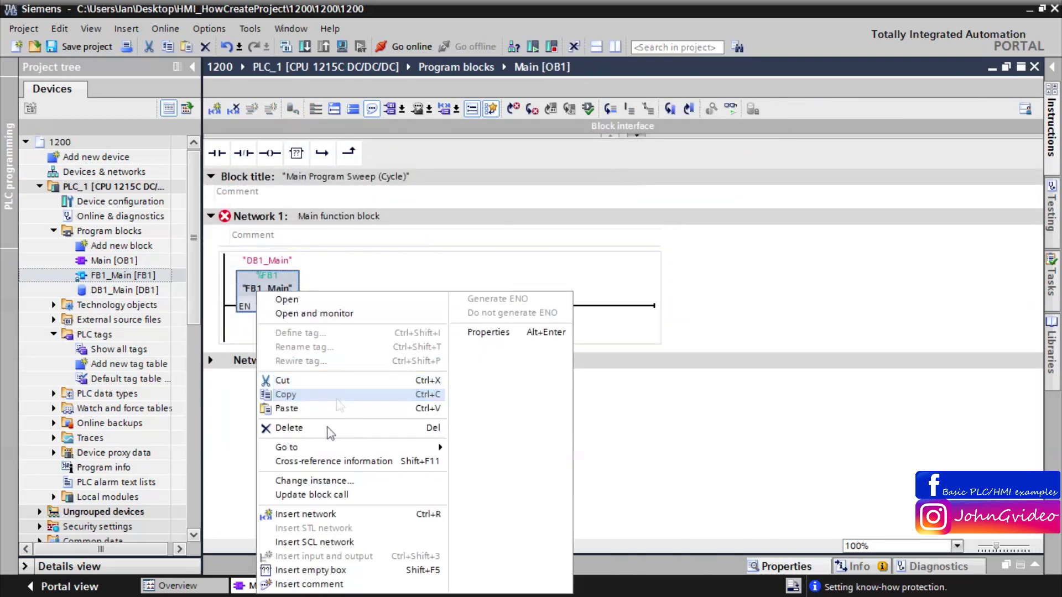
left_click(328, 494)
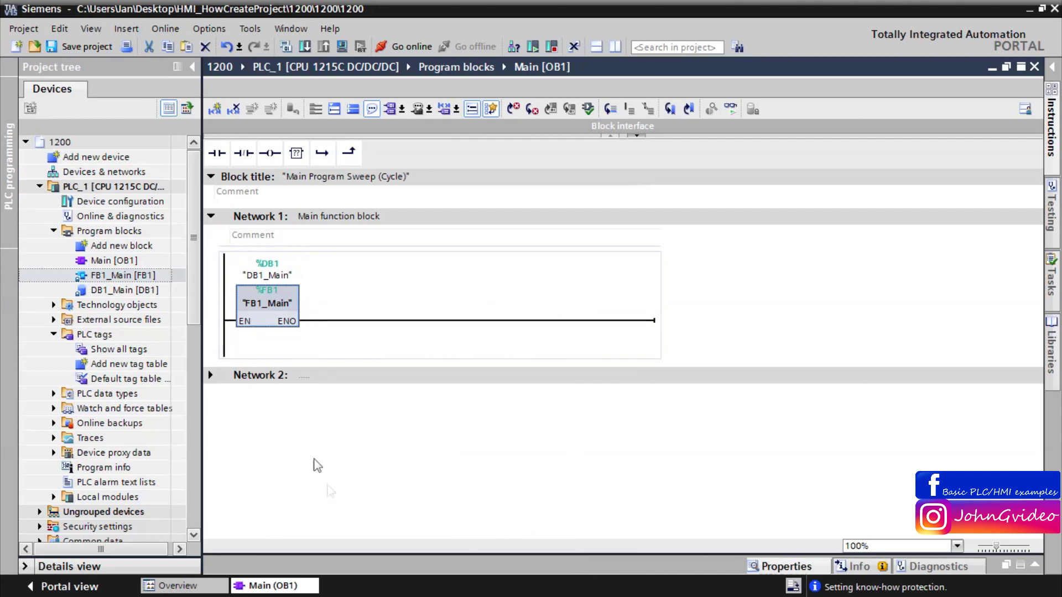
left_click(133, 294)
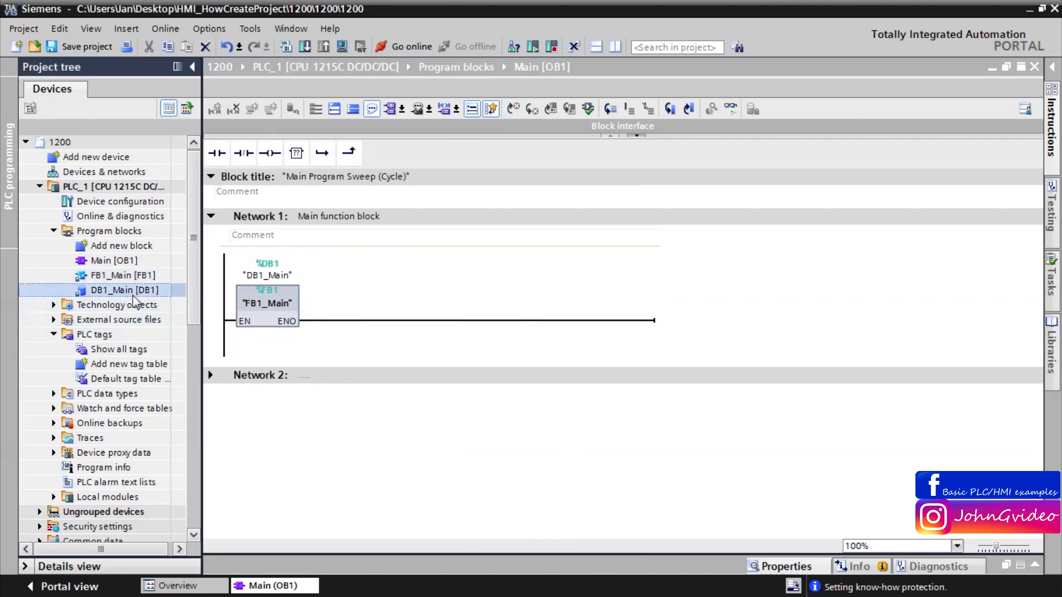
left_click(134, 295)
double_click(84, 294)
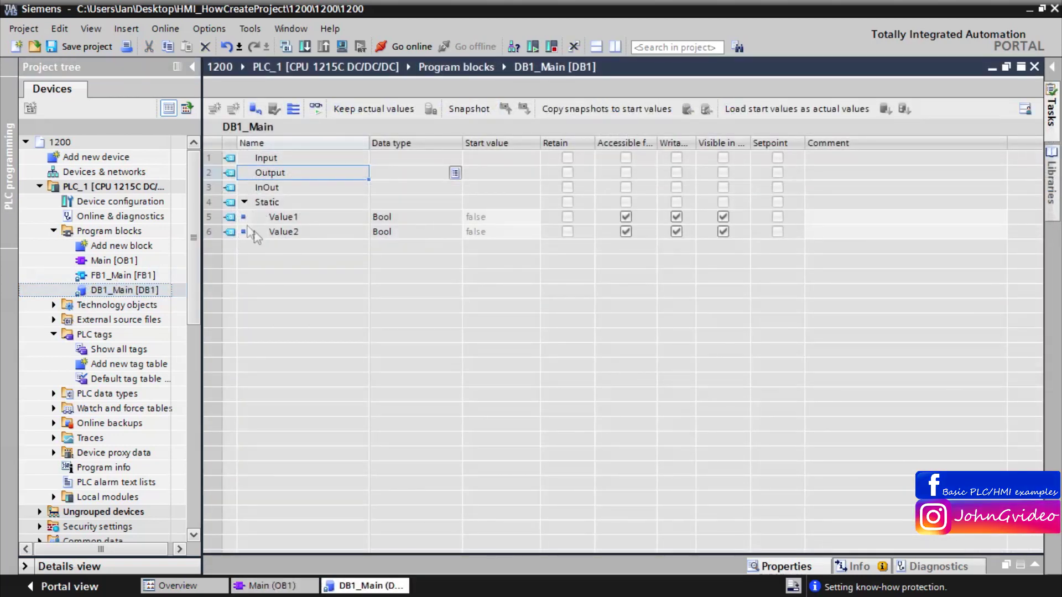
left_click(1034, 67)
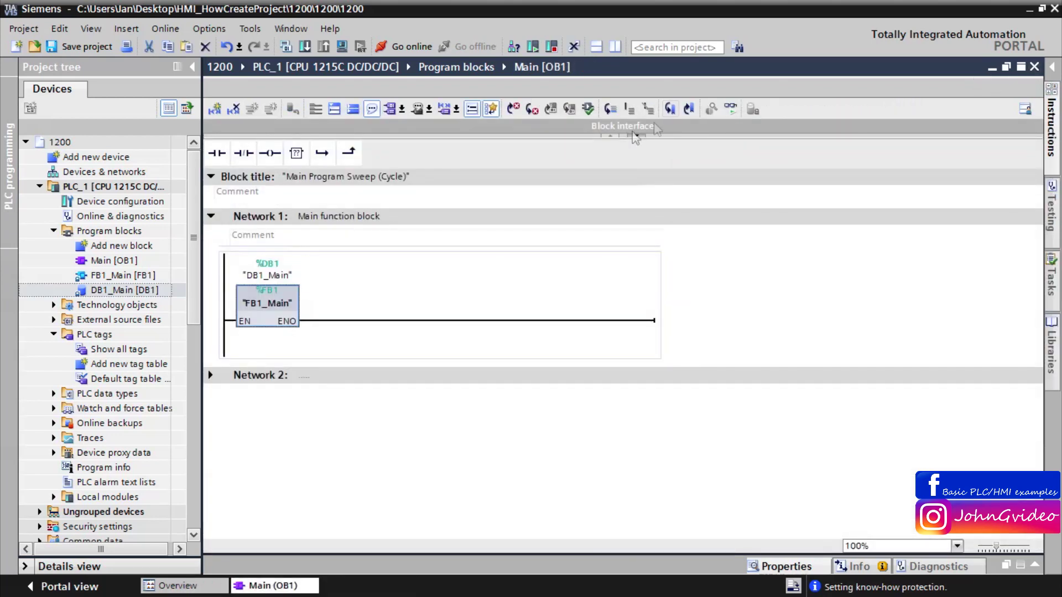
left_click(255, 324)
Step: Open FB1_Main unlocked with the block password, then close it
double_click(263, 315)
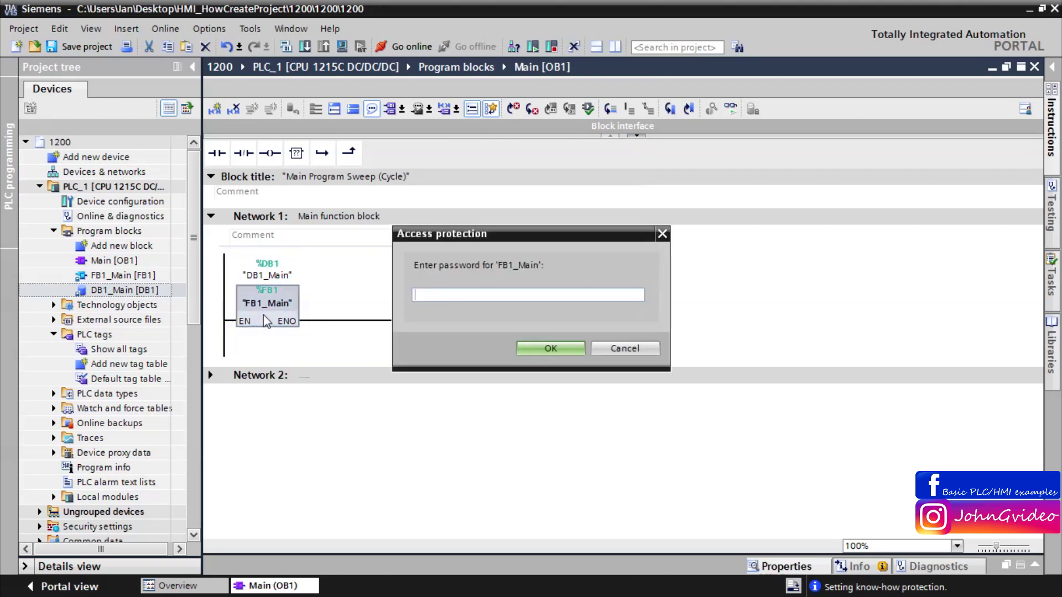
type("****")
left_click(548, 348)
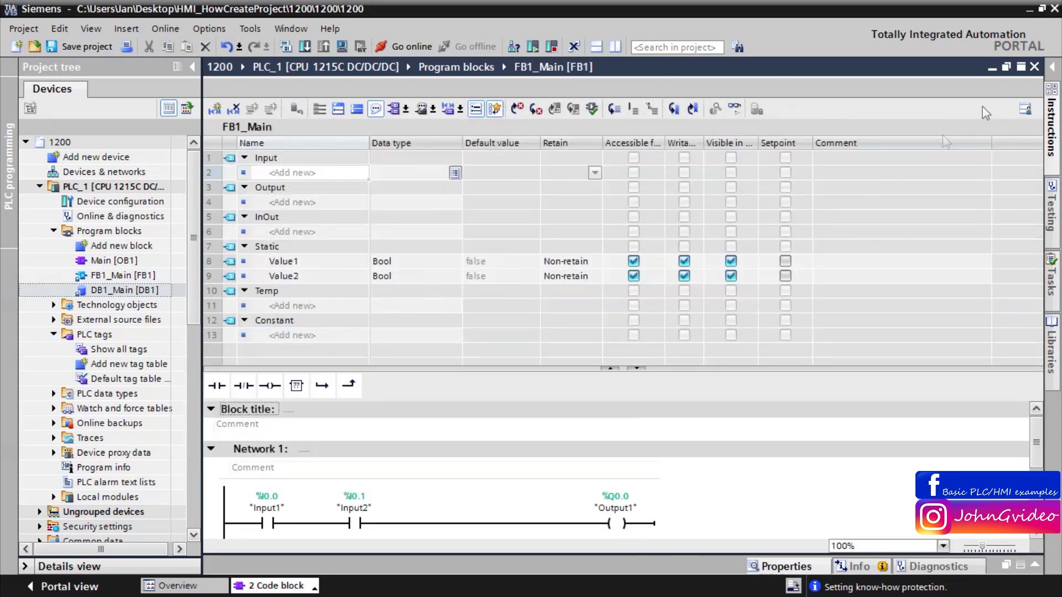
left_click(1034, 67)
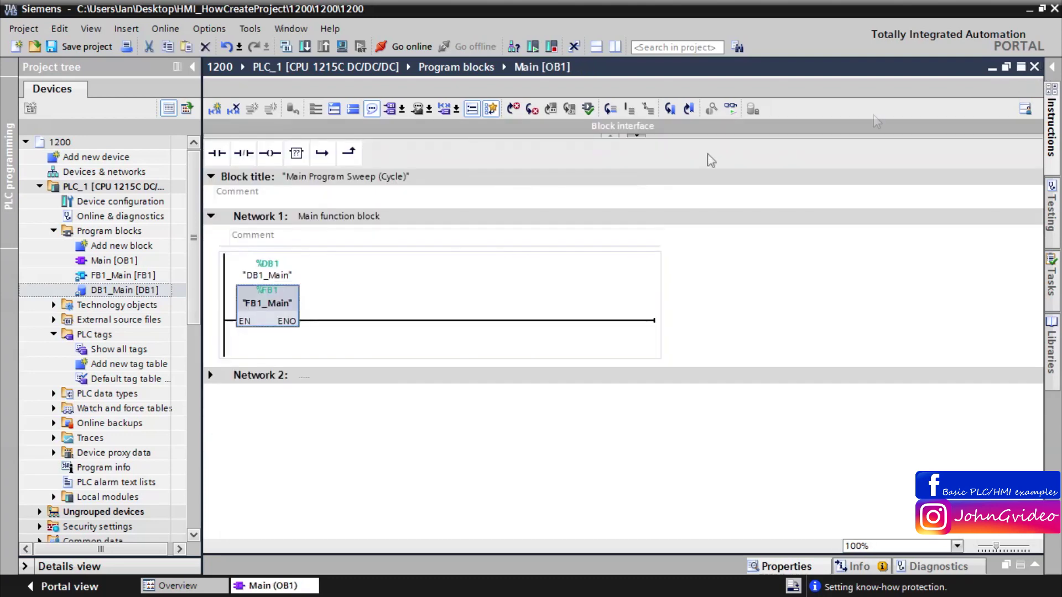
Step: View FB1_Main read-only by cancelling the password, then close it and Main [OB1]
double_click(261, 312)
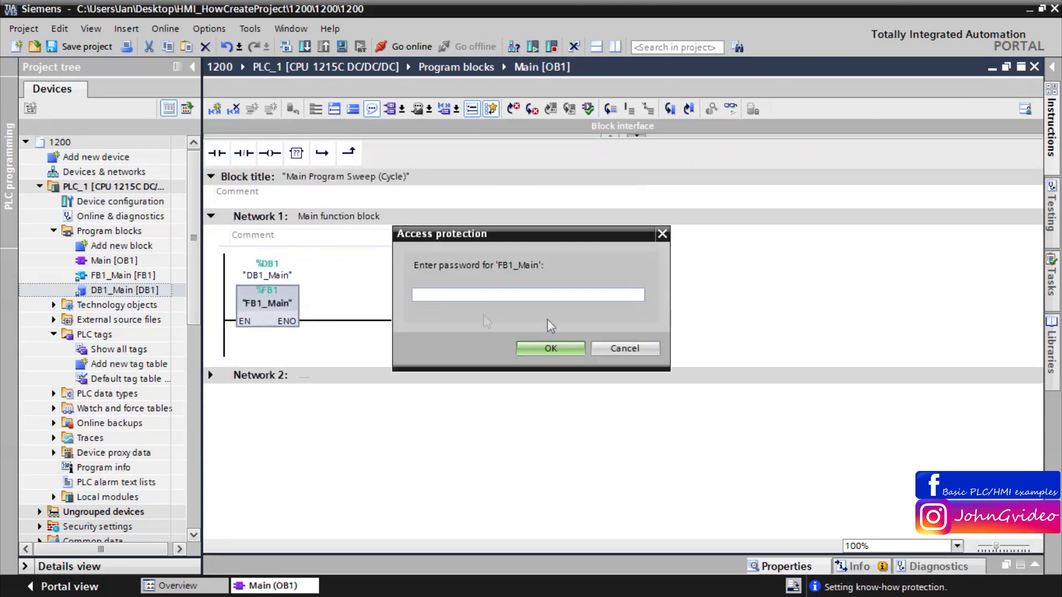
left_click(619, 347)
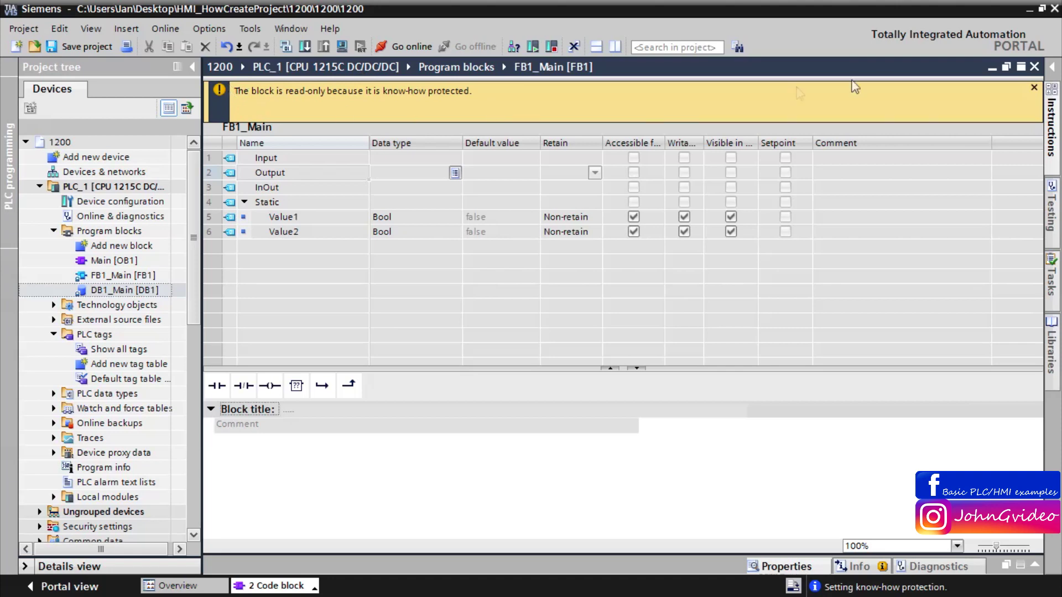
left_click(1034, 67)
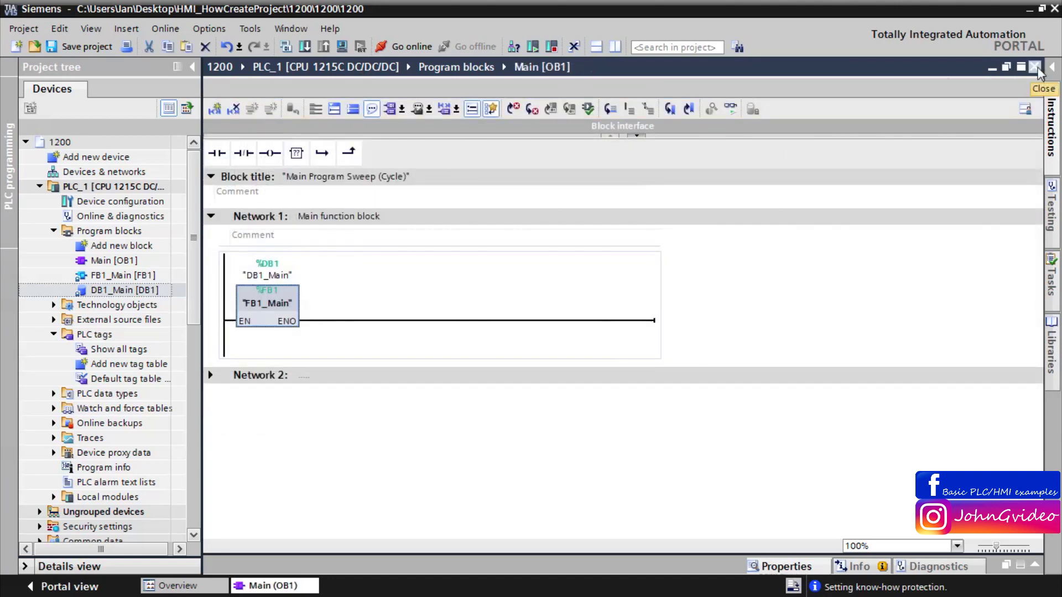
left_click(1035, 67)
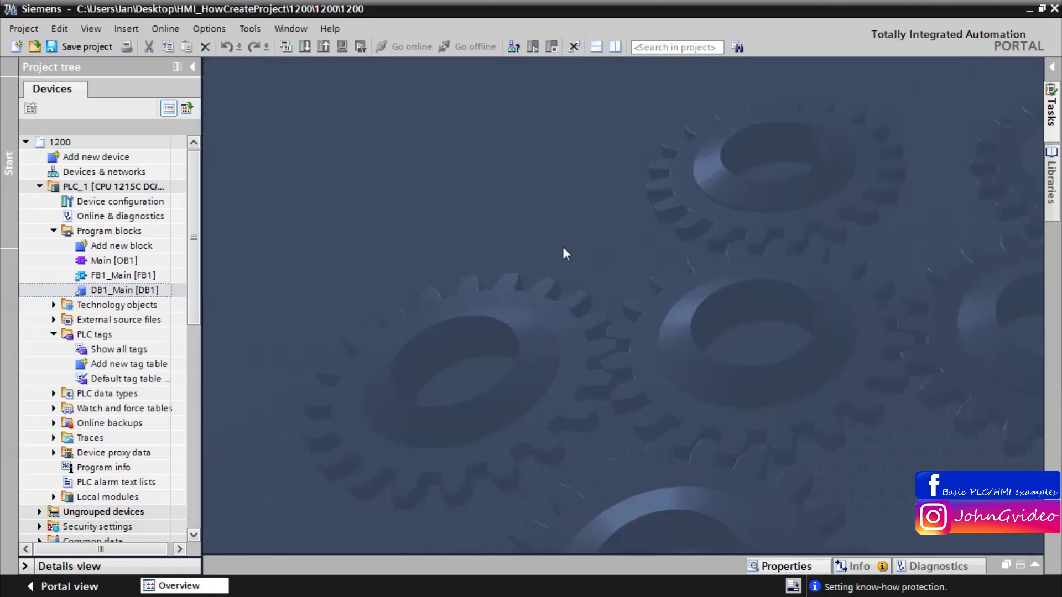